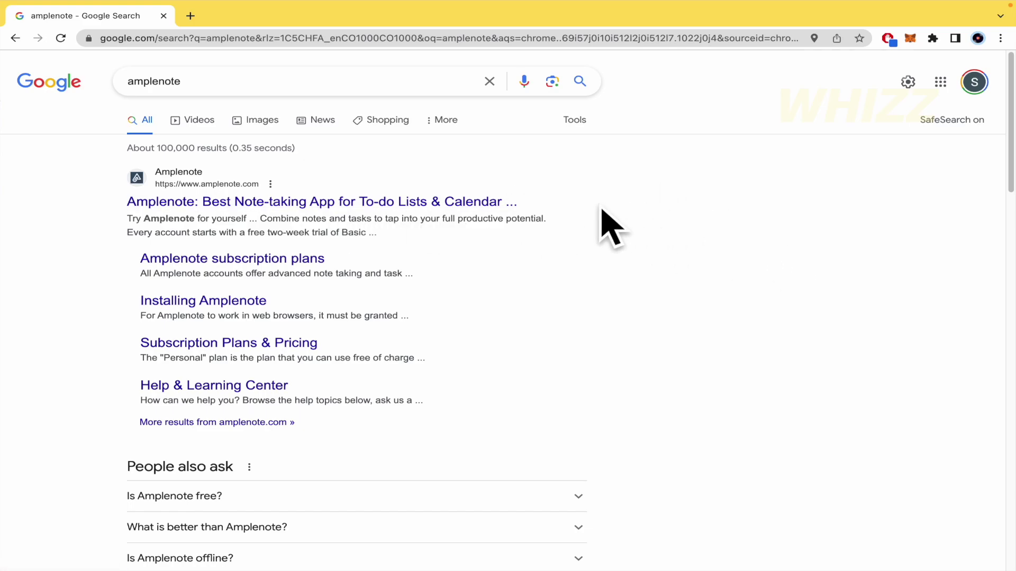
Step: Open Amplenote from the search results and log in with a Google account
left_click(380, 201)
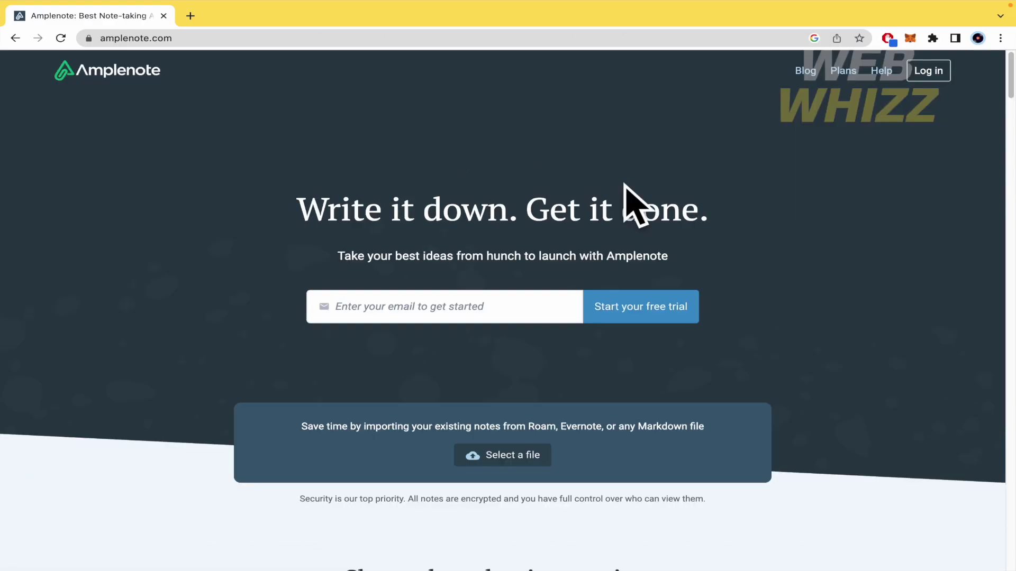
left_click(931, 71)
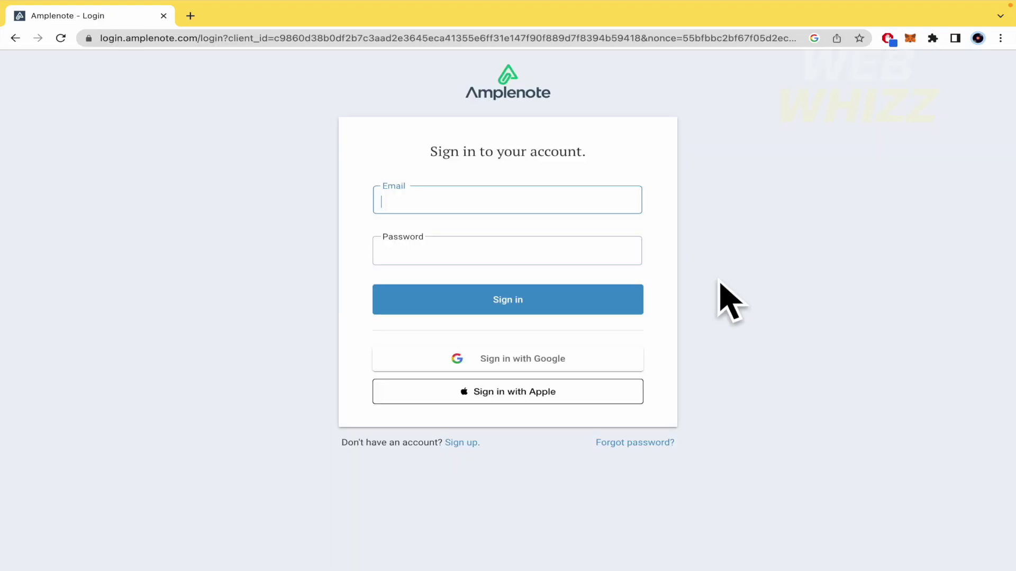
left_click(610, 368)
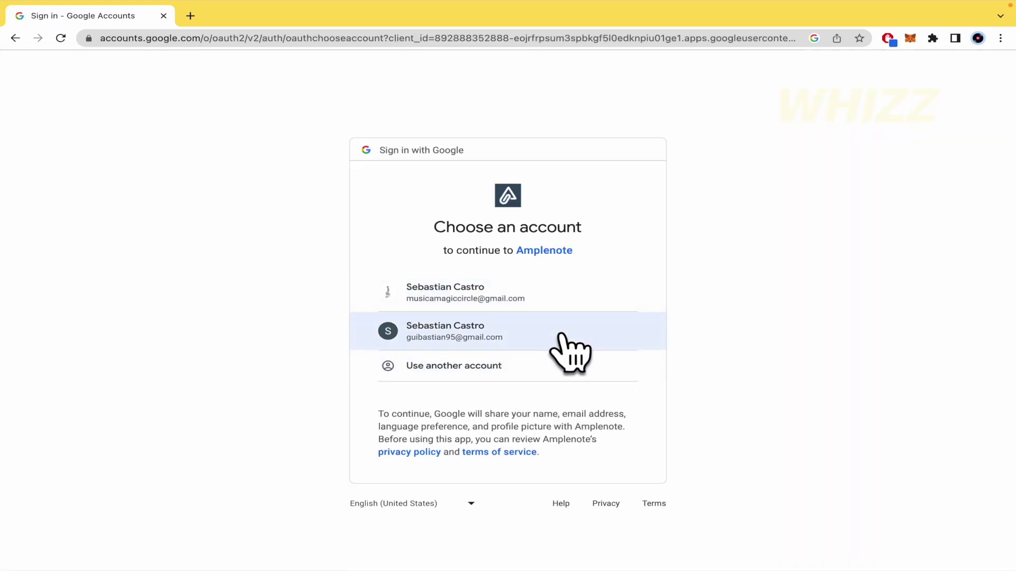
left_click(562, 336)
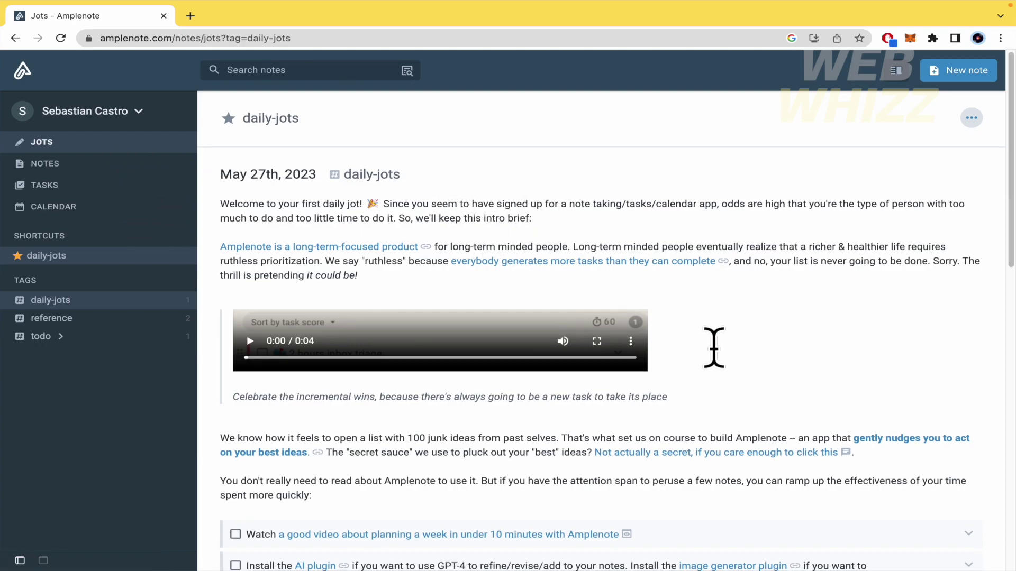
scroll(713, 347, "down", 2)
scroll(714, 347, "down", 8)
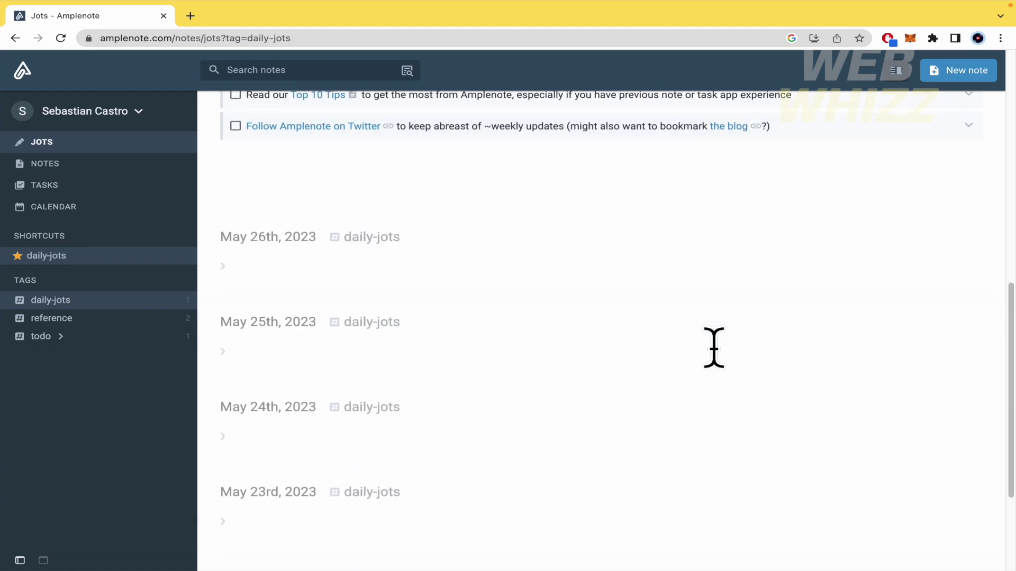
scroll(714, 348, "up", 9)
scroll(714, 348, "up", 1)
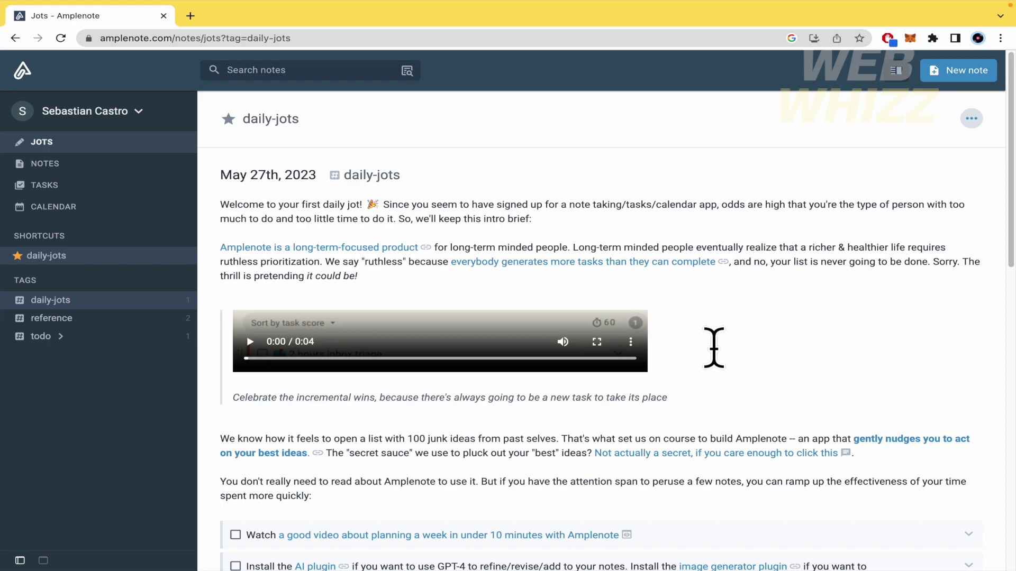
scroll(714, 348, "down", 4)
scroll(728, 227, "up", 5)
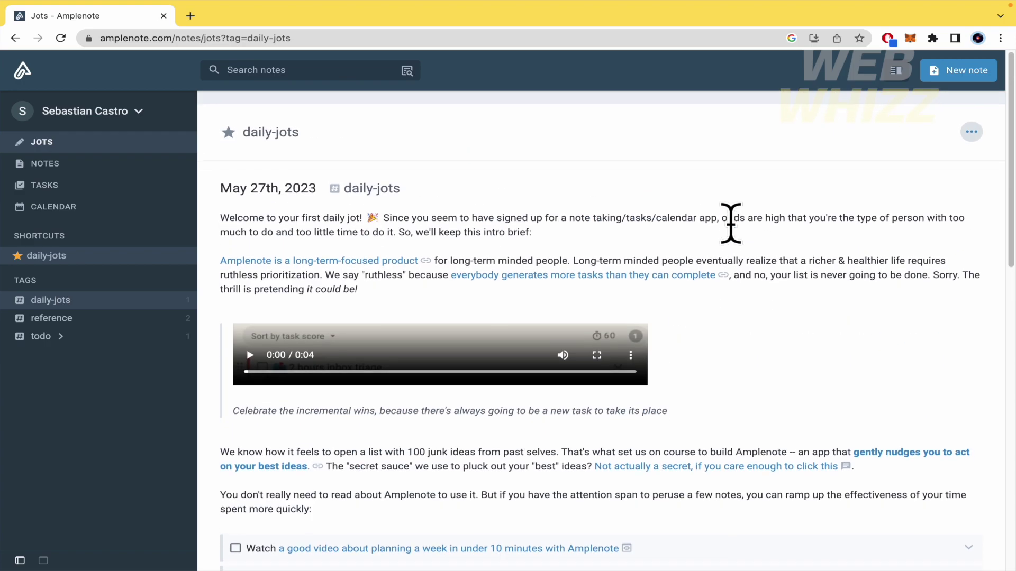
scroll(730, 223, "down", 1)
left_click(730, 223)
type("hgjas")
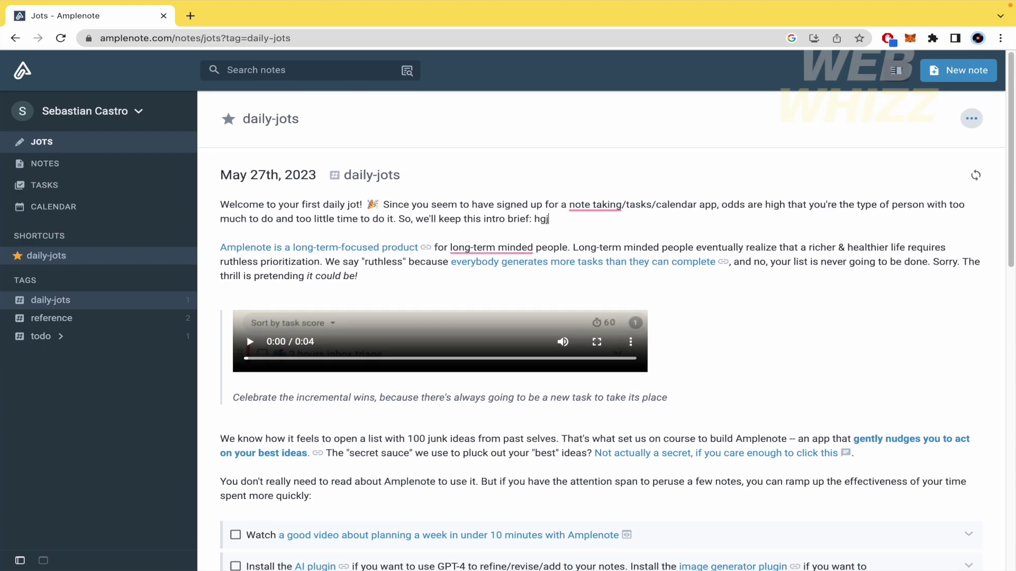
key("BackSpace")
key("BackSpace")
key("BackSpace")
key("BackSpace")
key("BackSpace")
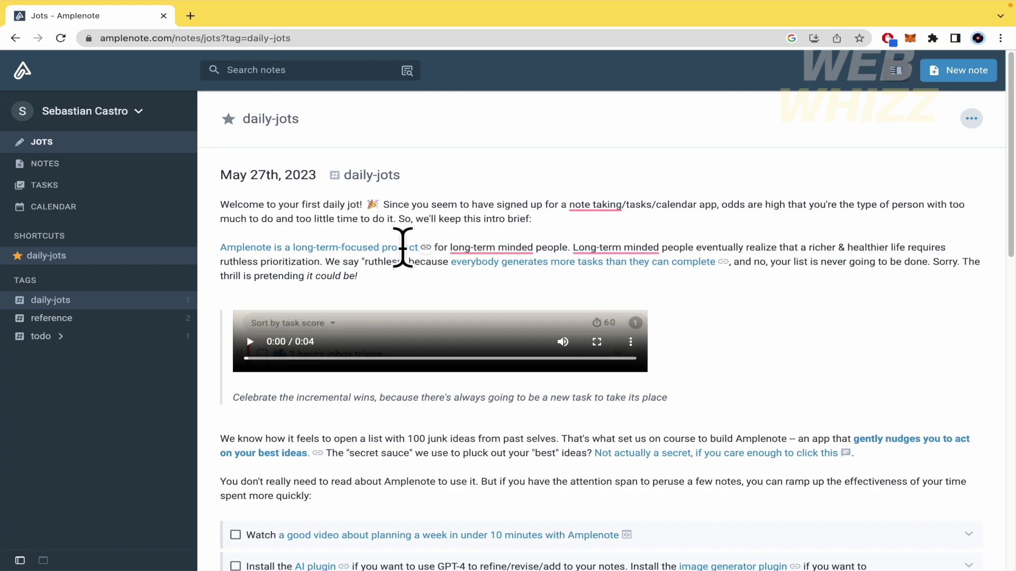
scroll(404, 249, "down", 1)
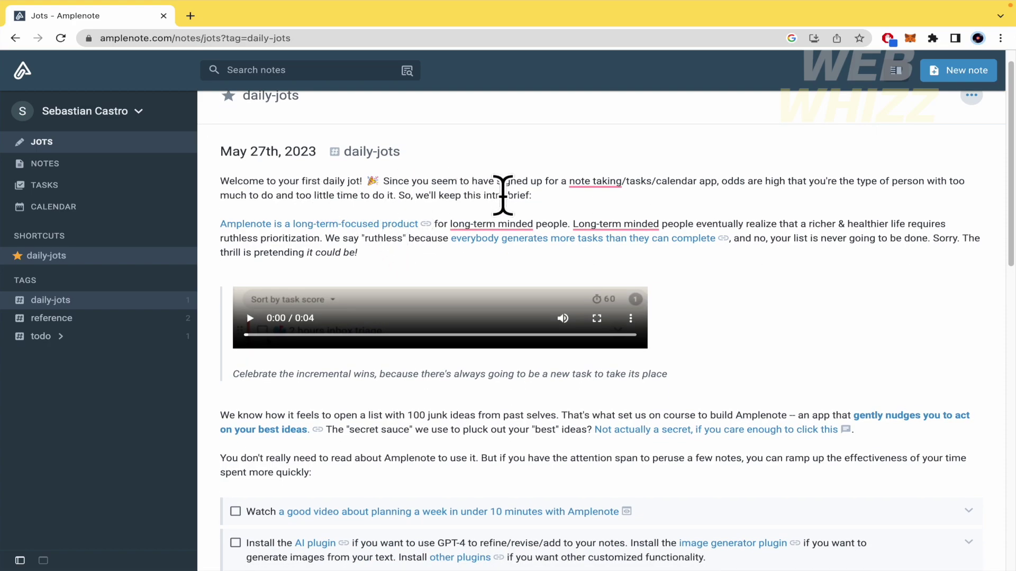
scroll(566, 306, "down", 2)
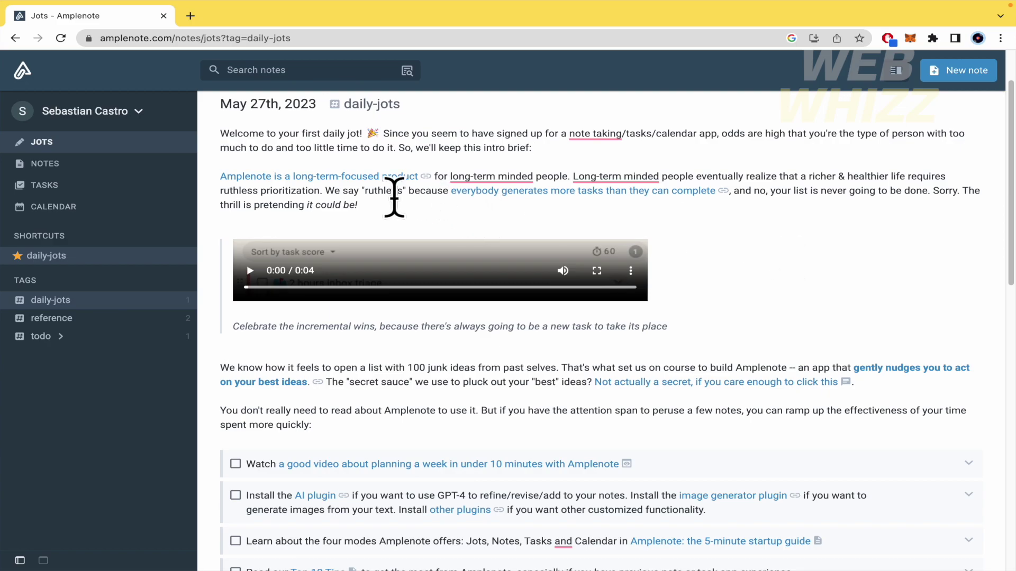
mouse_move(213, 192)
left_mouse_down()
mouse_move(430, 195)
mouse_move(217, 186)
left_mouse_up()
left_click(422, 199)
left_click(678, 209)
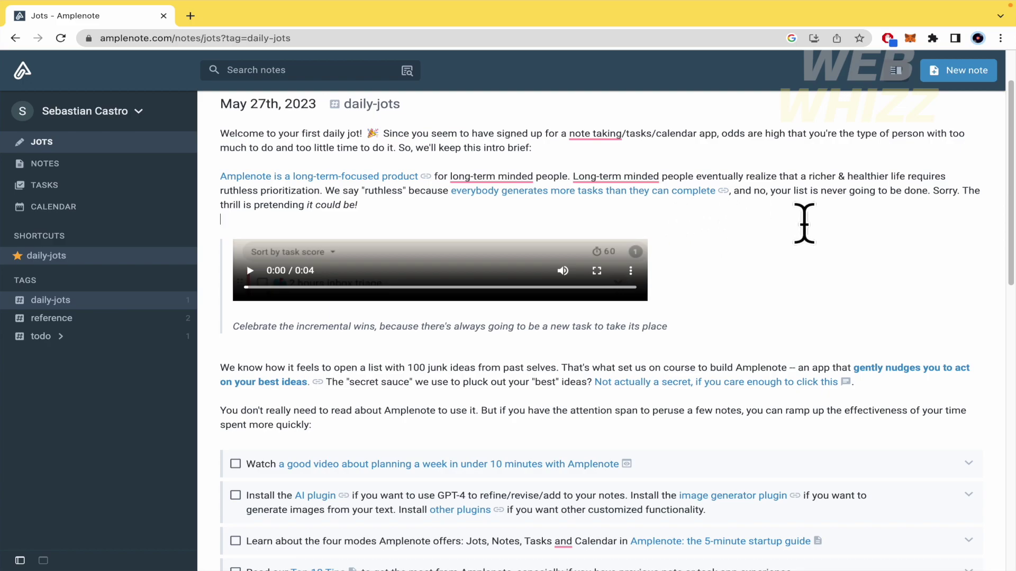
left_click_drag(771, 196, 820, 204)
left_click(927, 223)
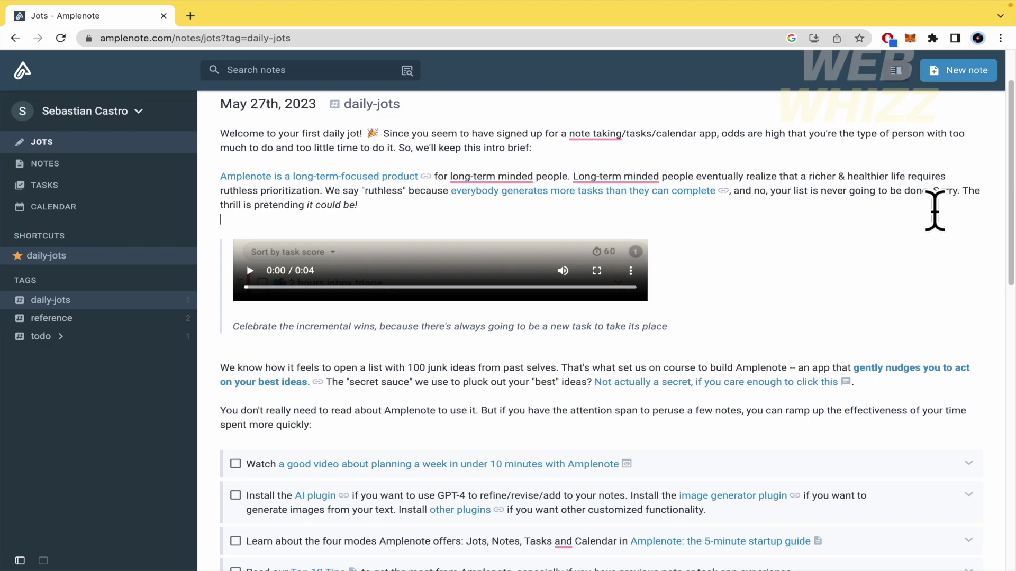
scroll(934, 211, "down", 6)
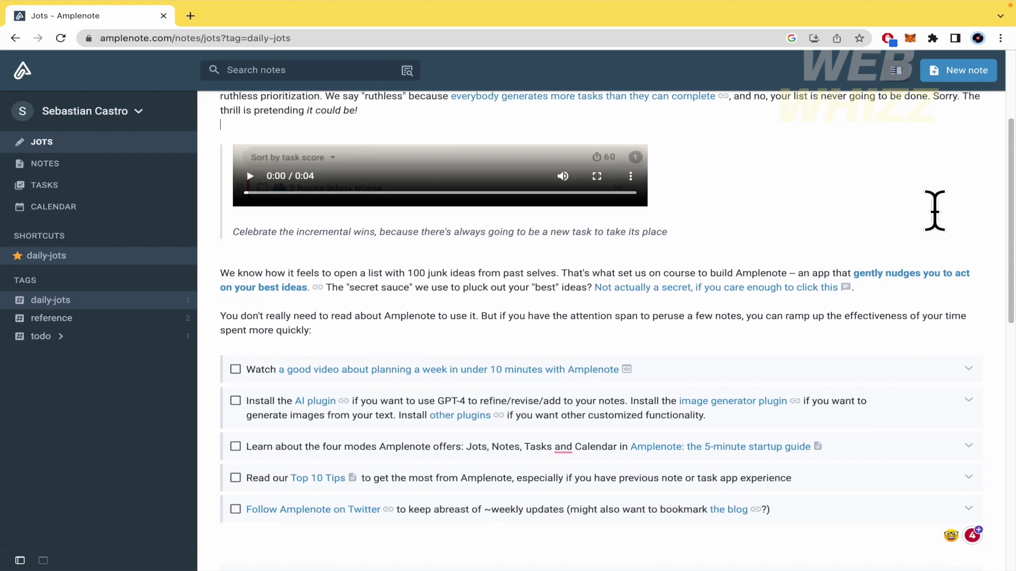
scroll(765, 274, "up", 4)
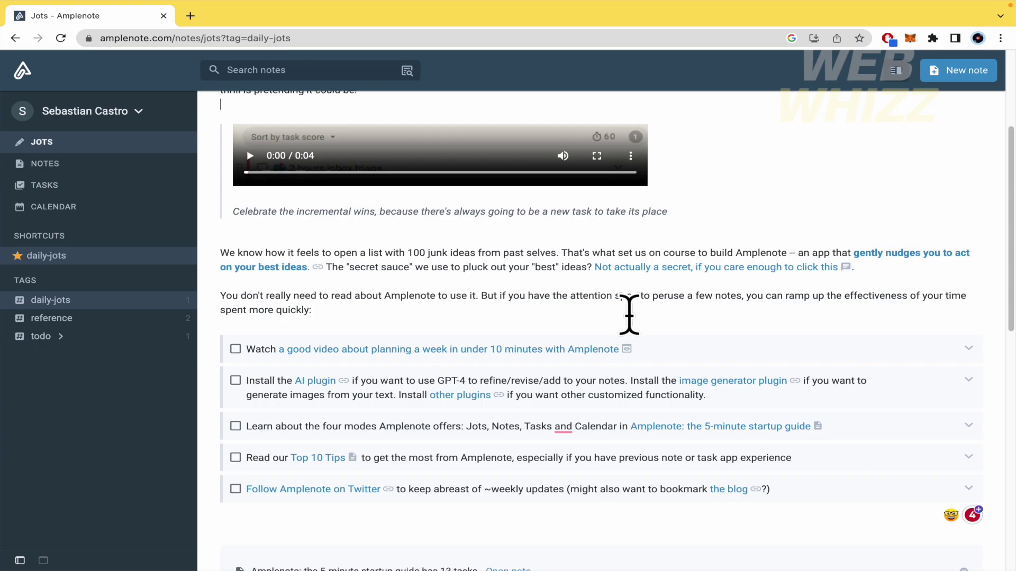
scroll(629, 318, "down", 2)
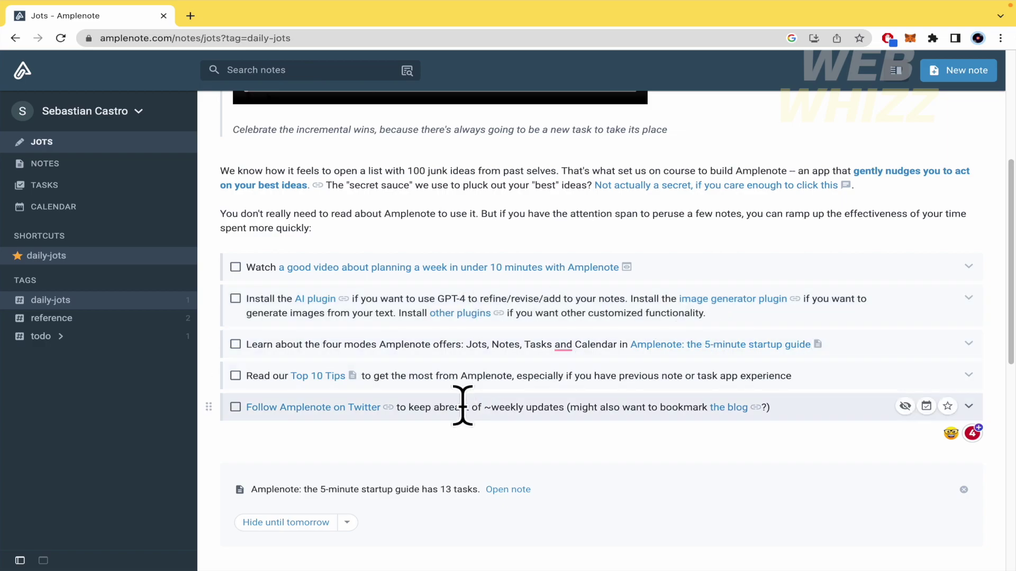
scroll(444, 423, "down", 1)
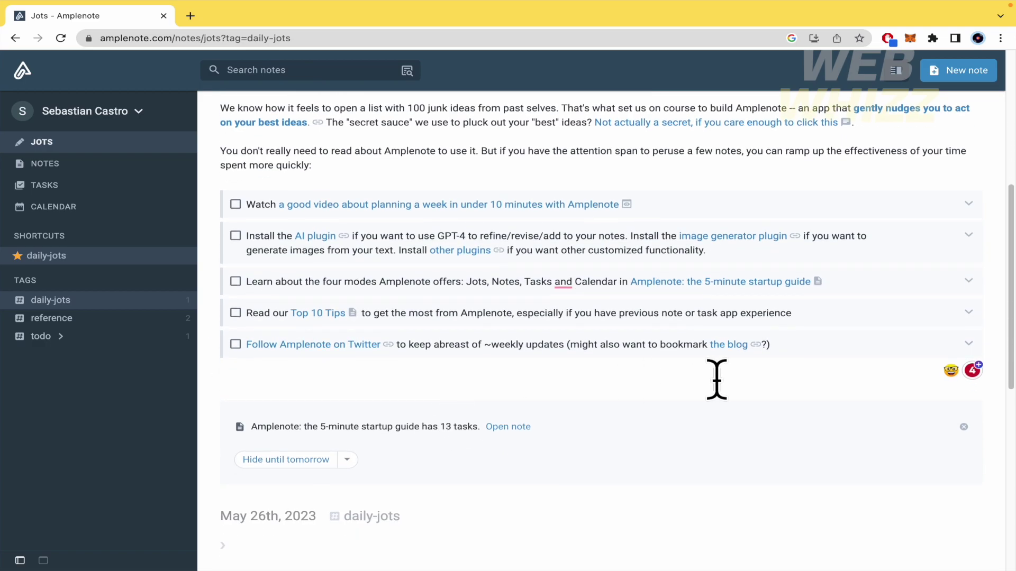
scroll(716, 379, "up", 5)
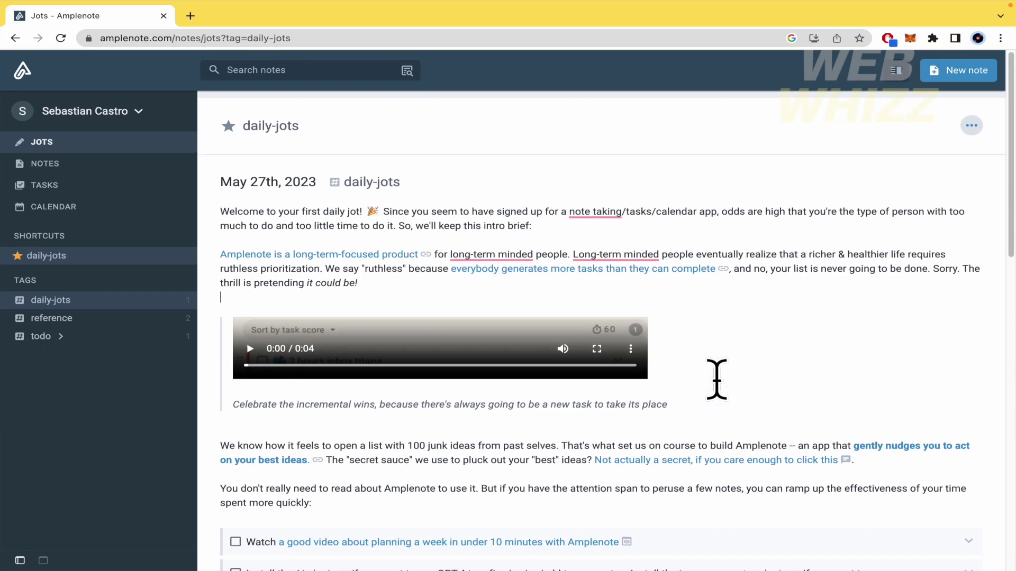
Step: Glance at the jot suggestion settings, then type 'write write write' into the empty May 26th jot
left_click(971, 118)
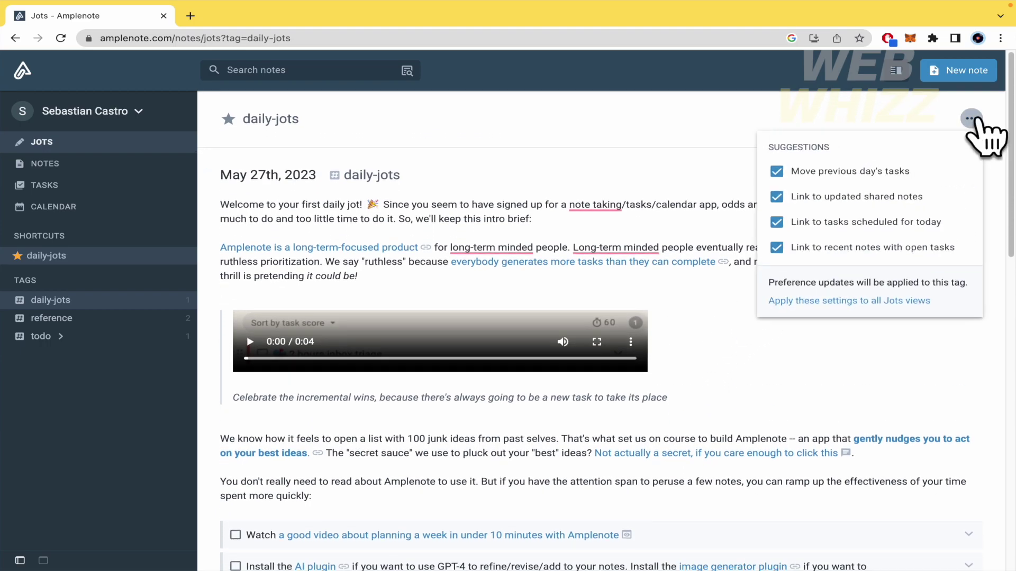
left_click(972, 118)
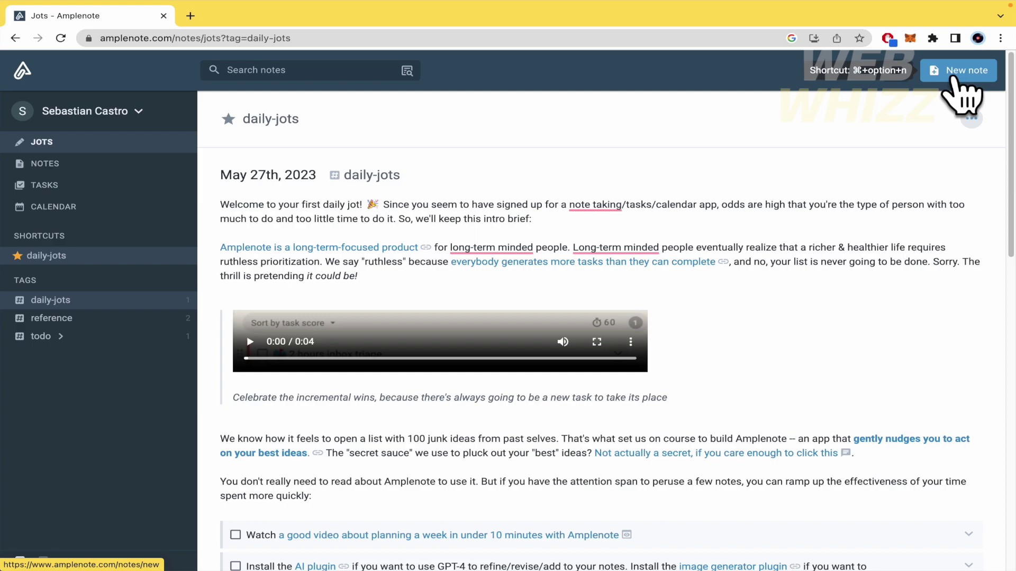
scroll(664, 397, "down", 10)
left_click(593, 316)
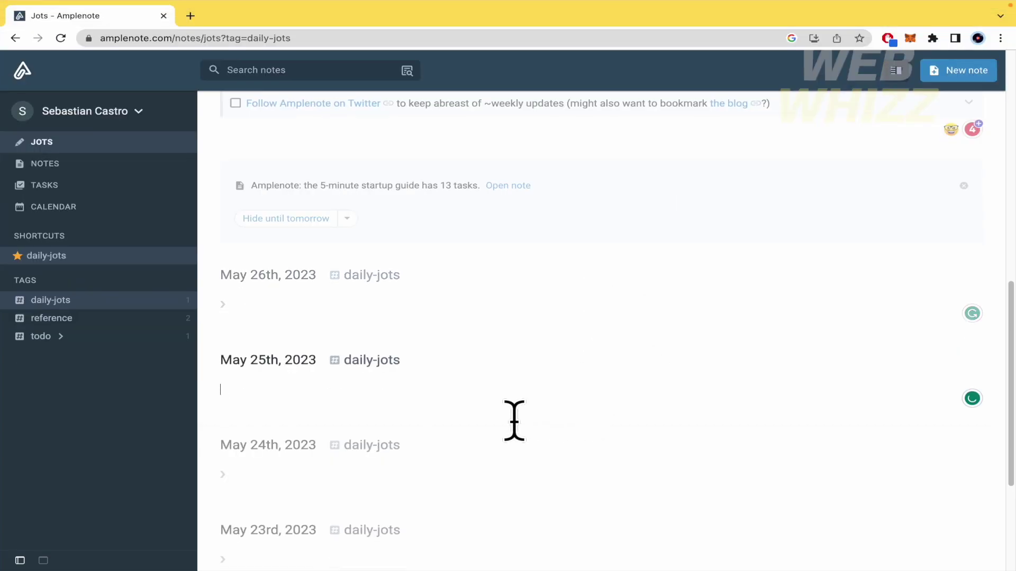
scroll(514, 421, "up", 15)
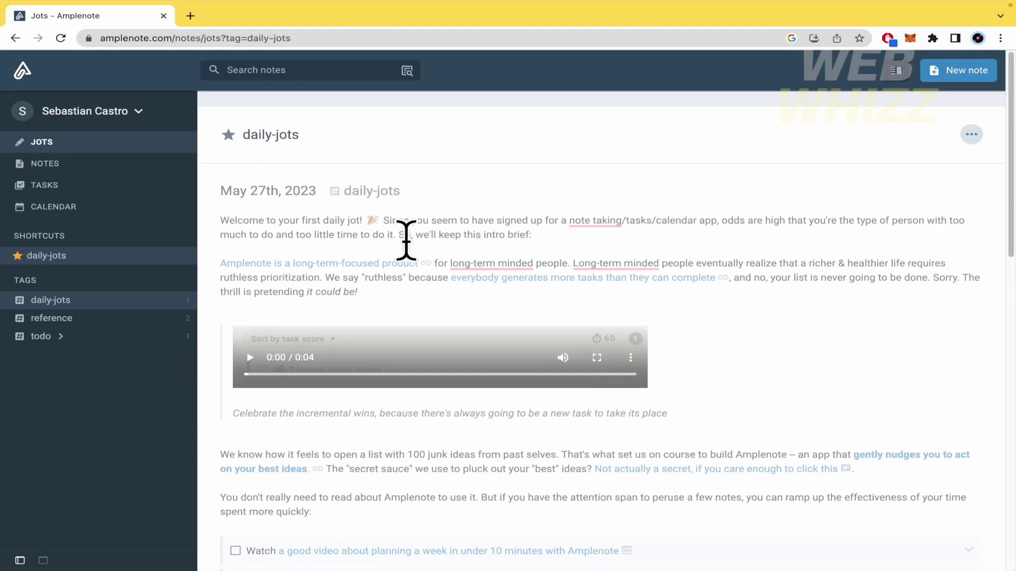
scroll(793, 220, "down", 12)
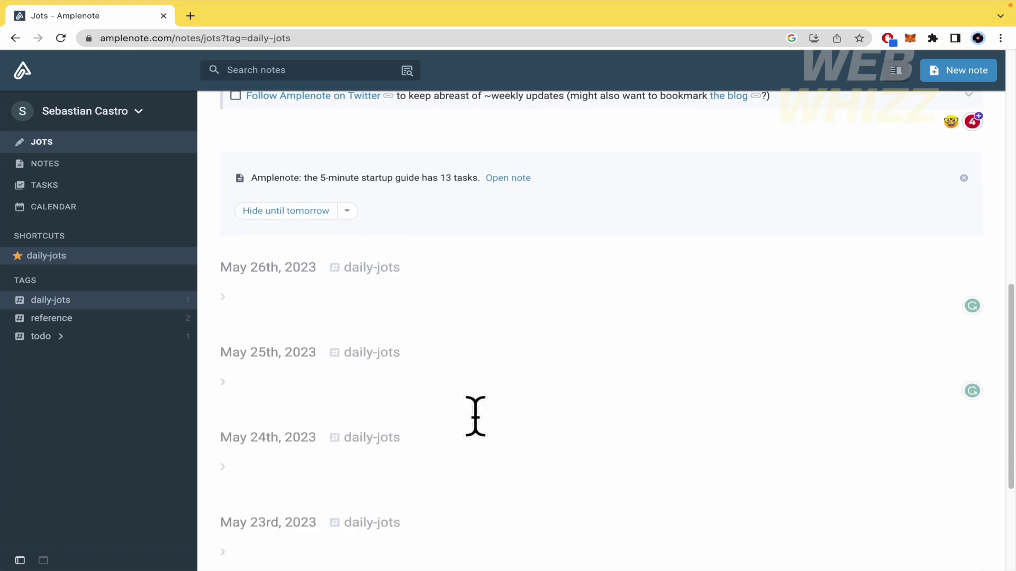
left_click(447, 293)
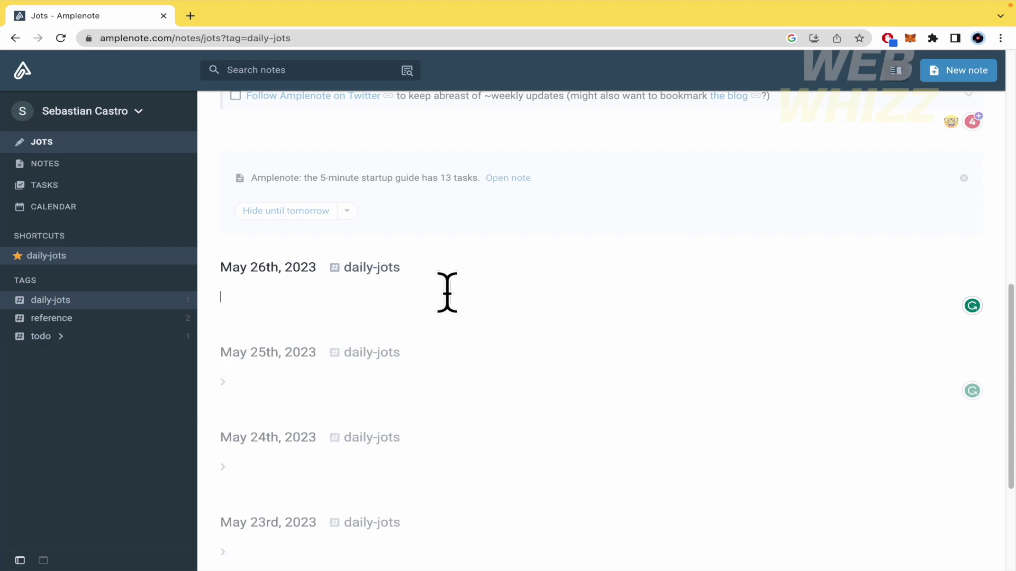
left_click(447, 293)
type("write write write")
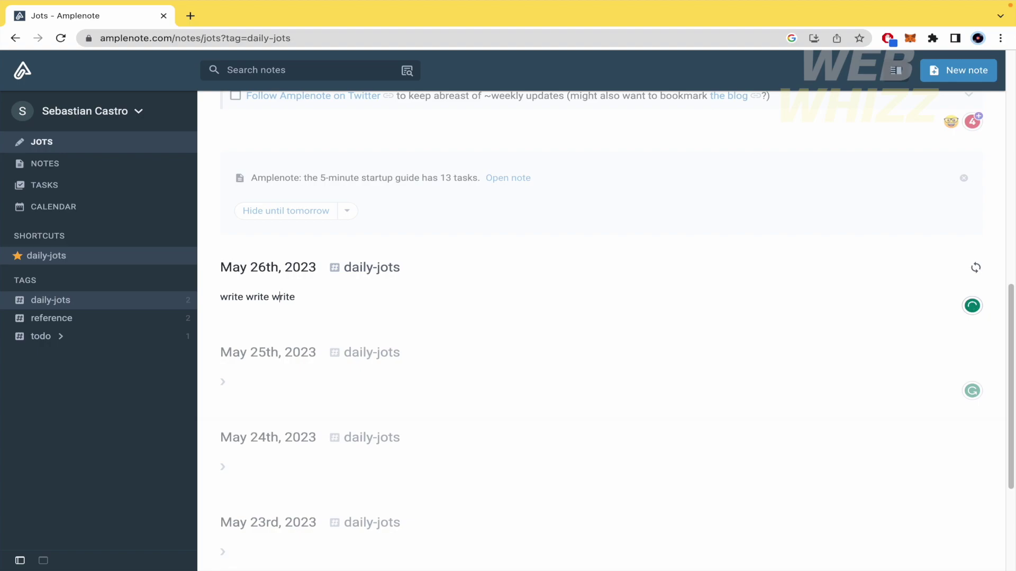
Step: Go to the notes list and create a new untitled note
left_click(127, 165)
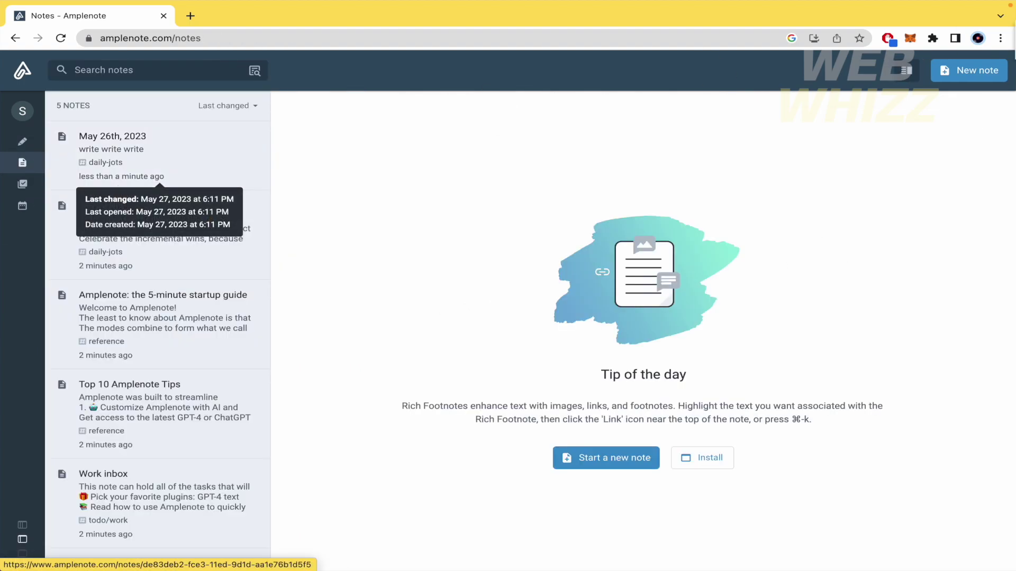
left_click(977, 79)
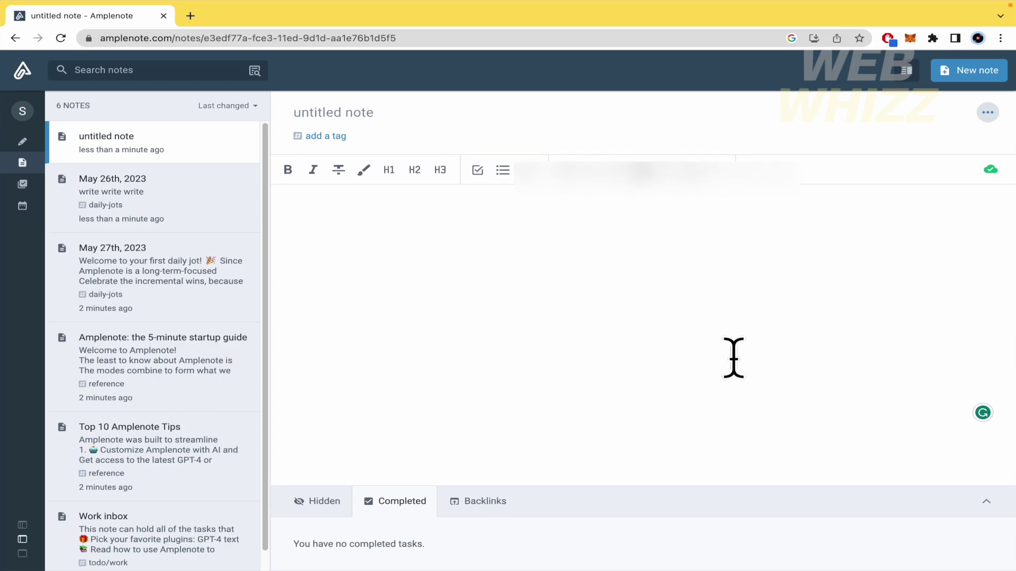
left_click(179, 459)
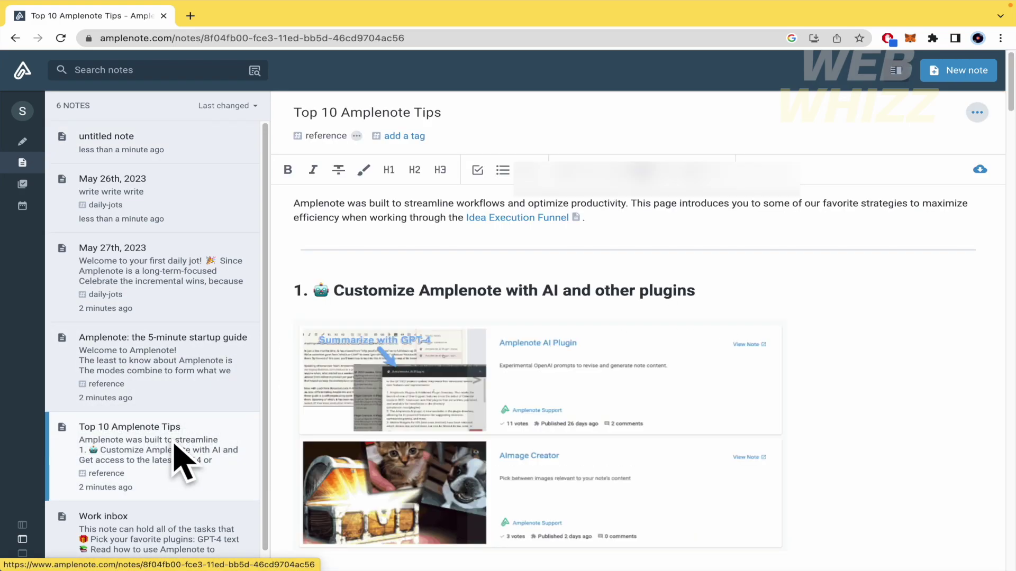
scroll(827, 363, "down", 9)
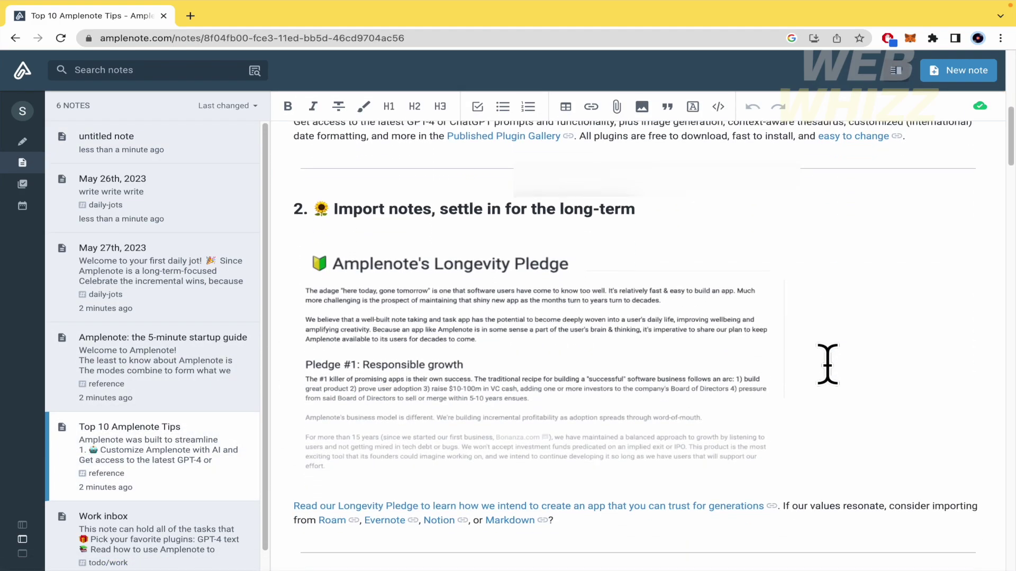
scroll(828, 363, "down", 14)
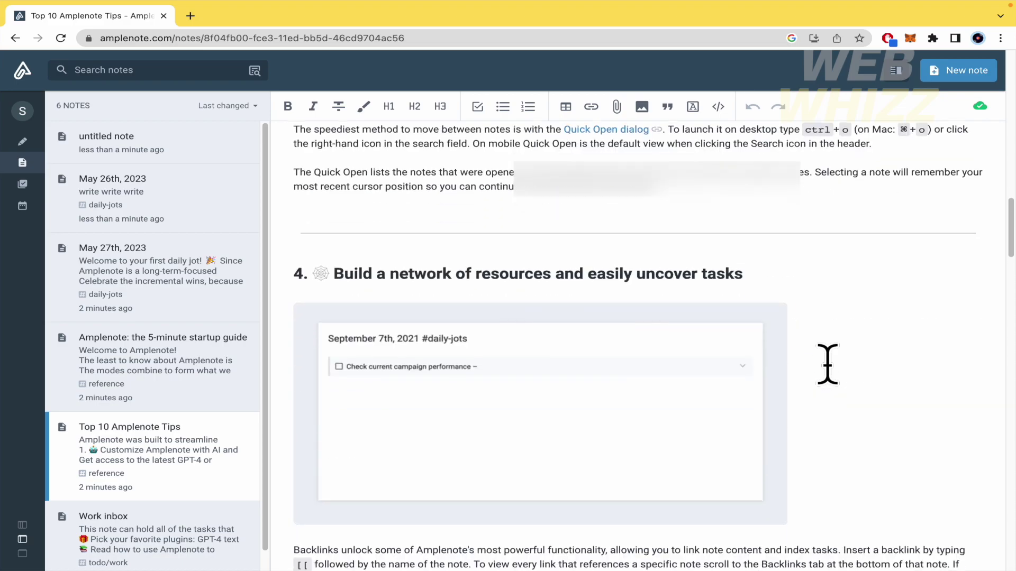
scroll(828, 363, "down", 12)
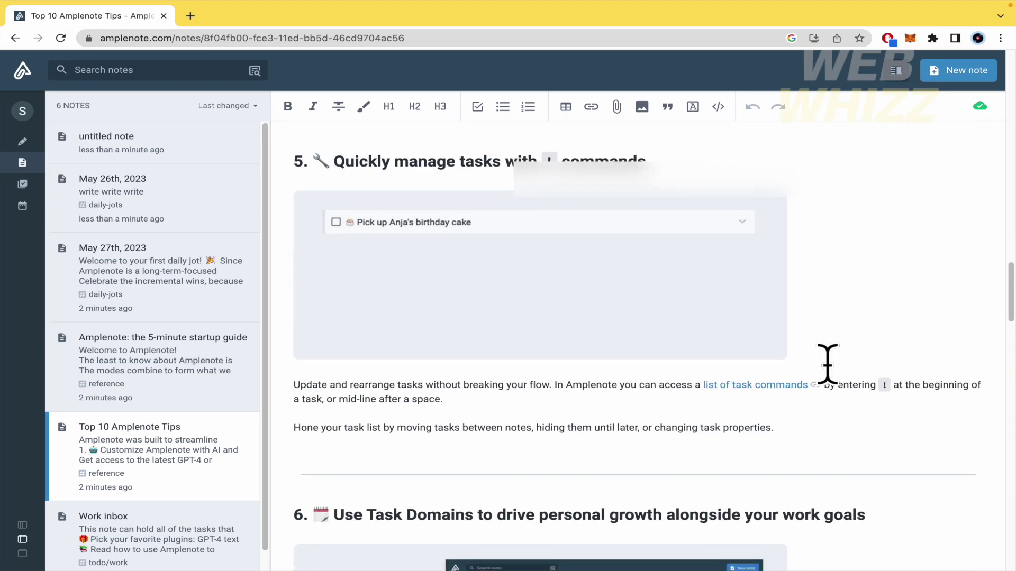
scroll(827, 363, "down", 20)
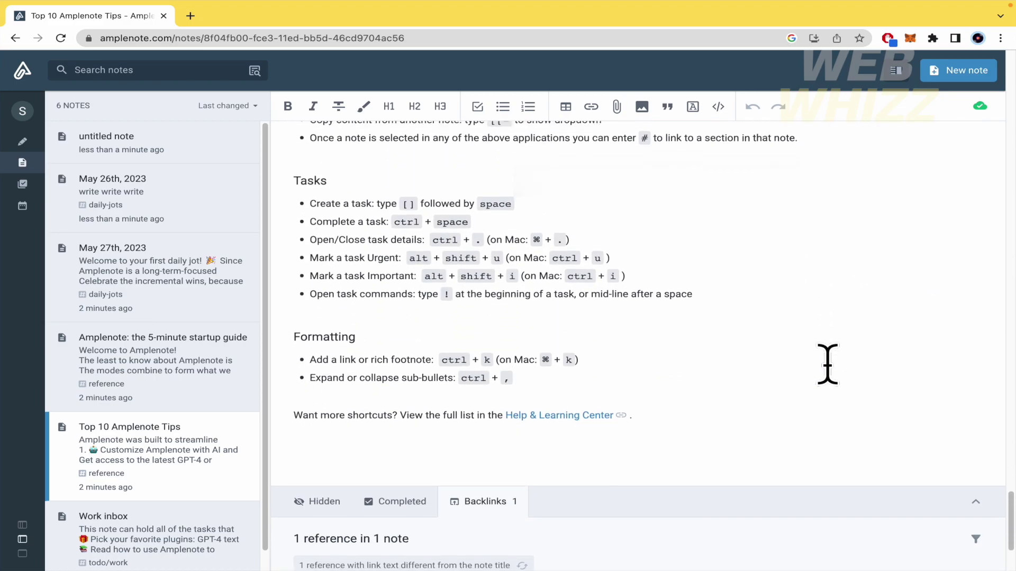
scroll(828, 363, "down", 2)
scroll(827, 363, "up", 2)
scroll(828, 363, "down", 2)
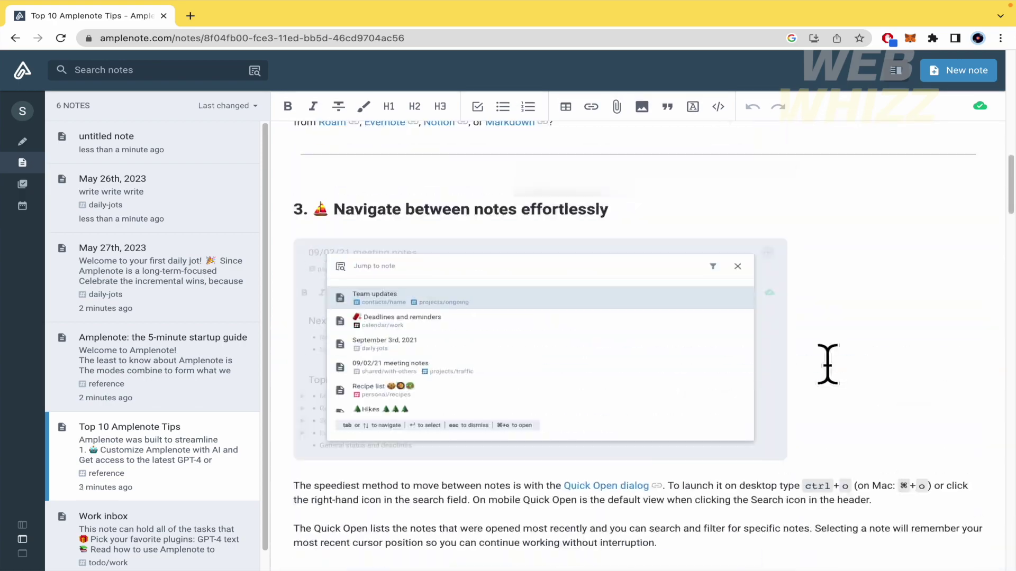
scroll(828, 363, "down", 20)
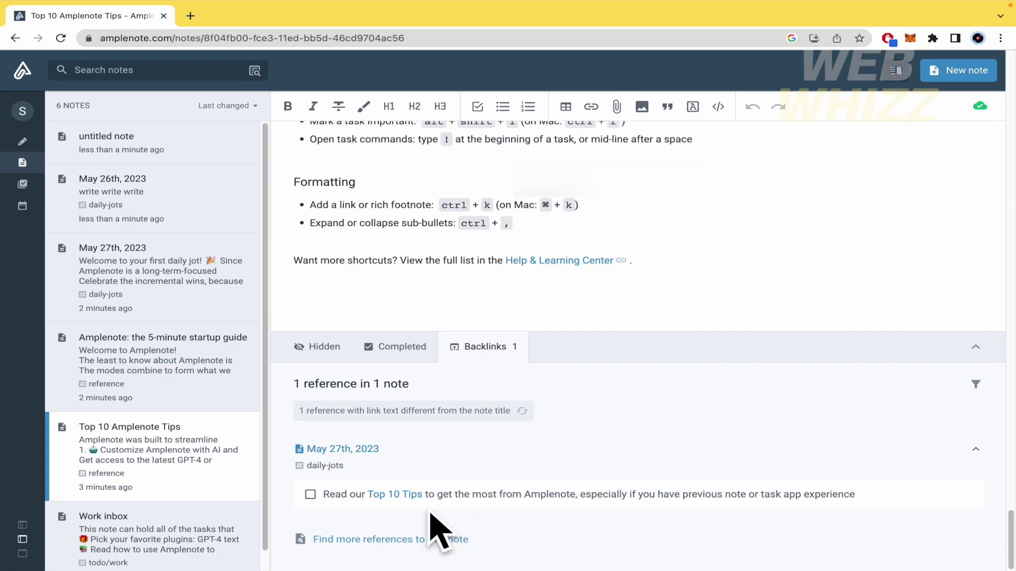
left_click(217, 522)
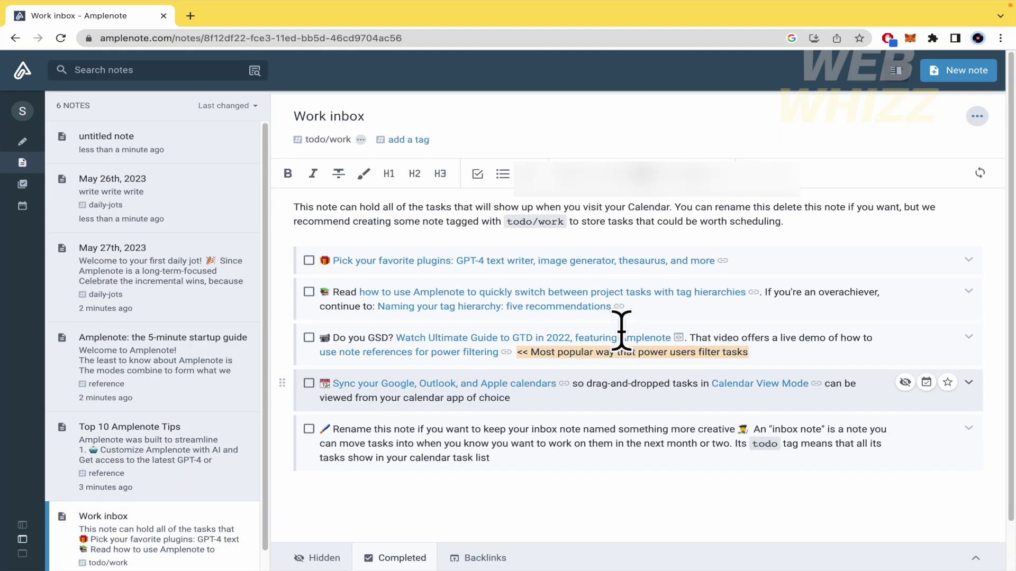
left_click(193, 478)
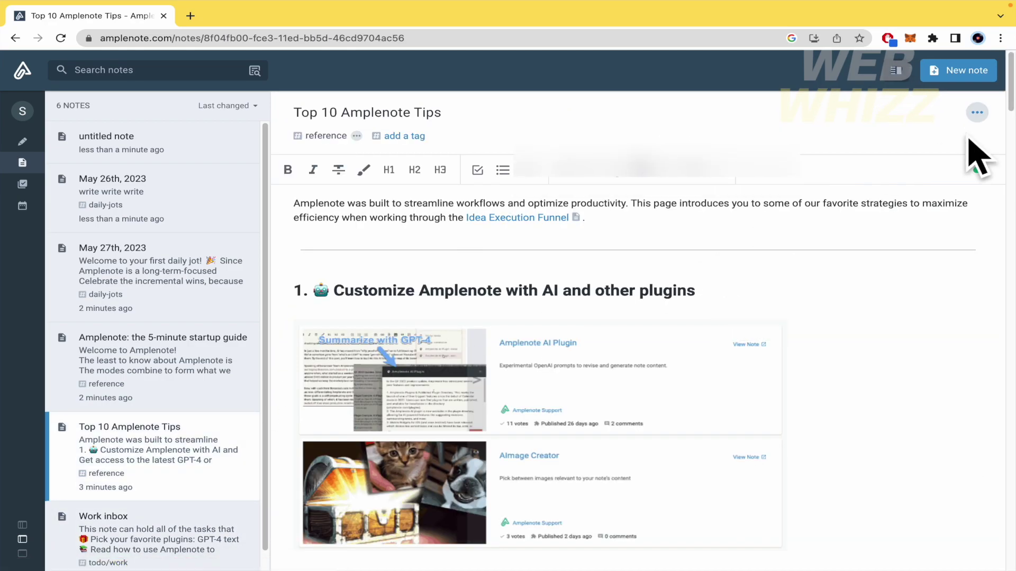
left_click(977, 113)
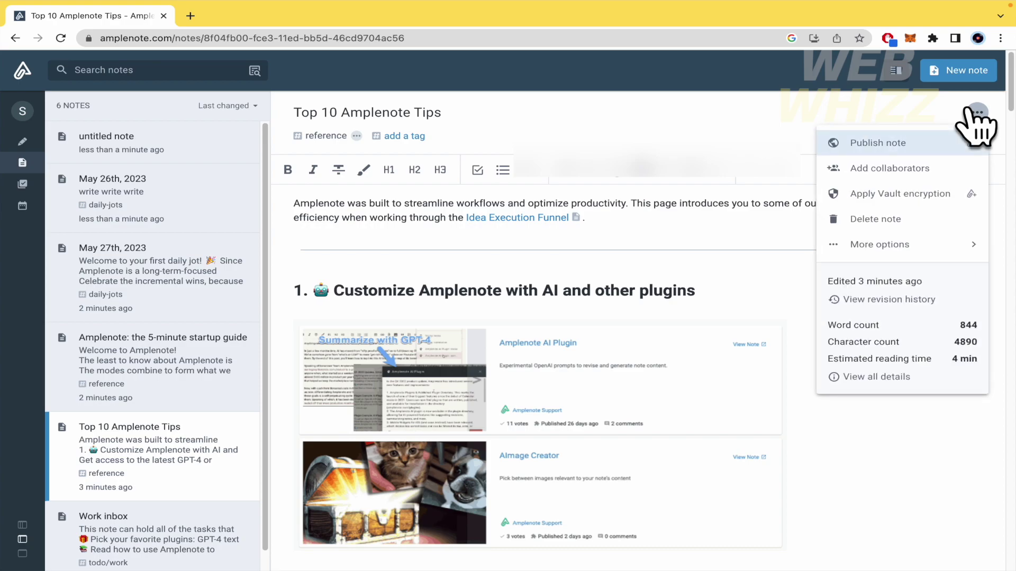
left_click(903, 66)
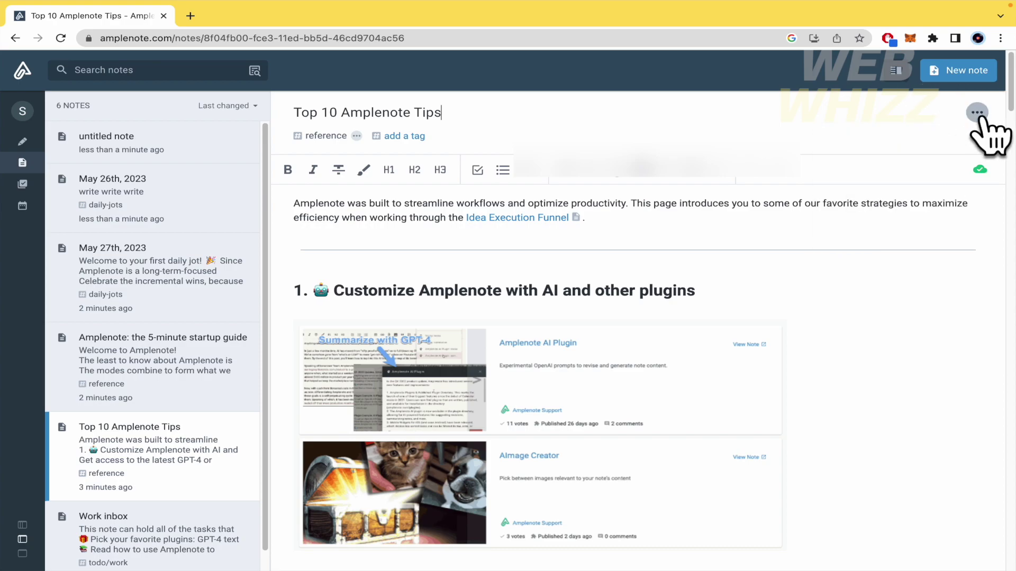
left_click(978, 114)
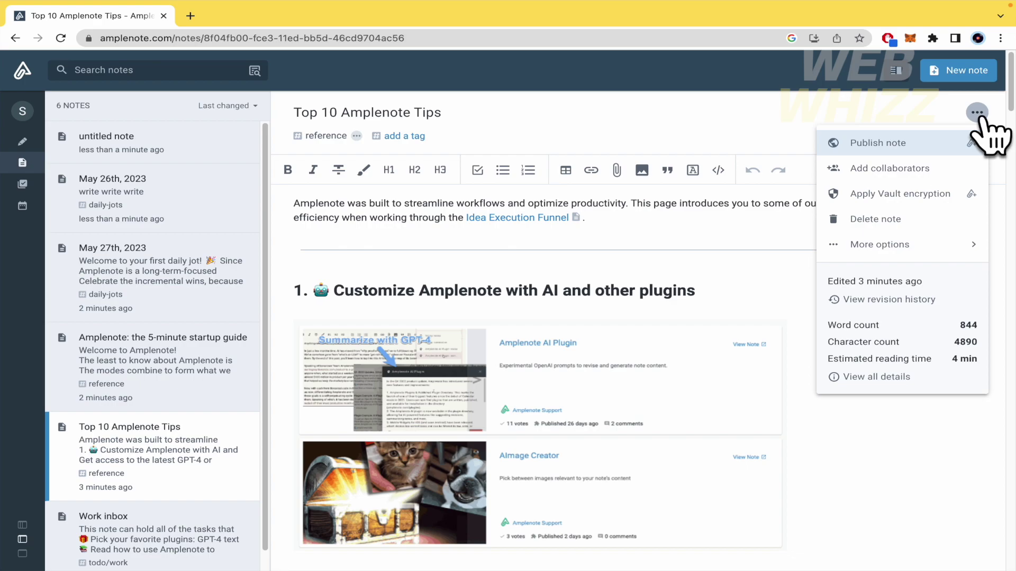
left_click(918, 145)
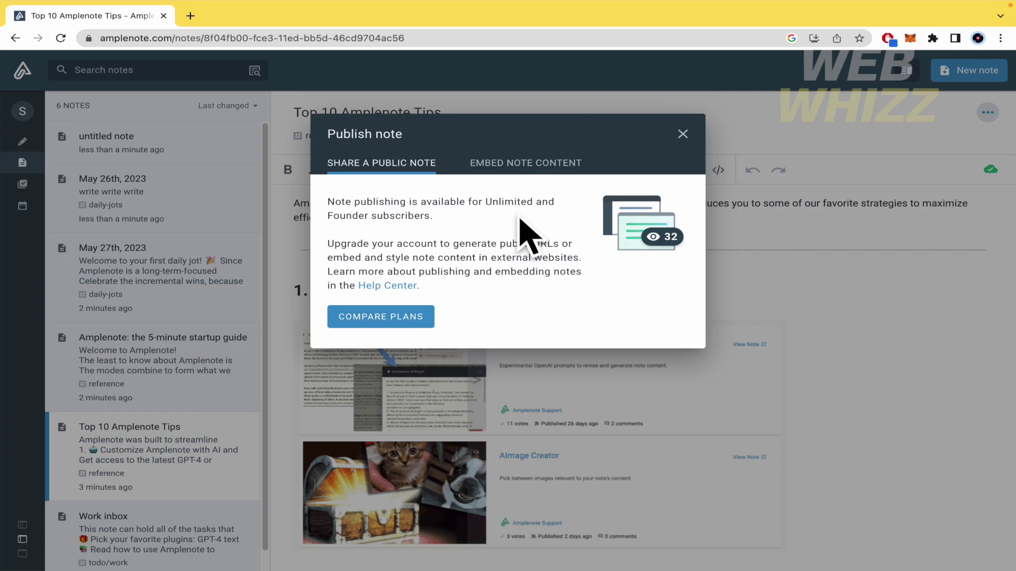
left_click_drag(442, 233, 470, 272)
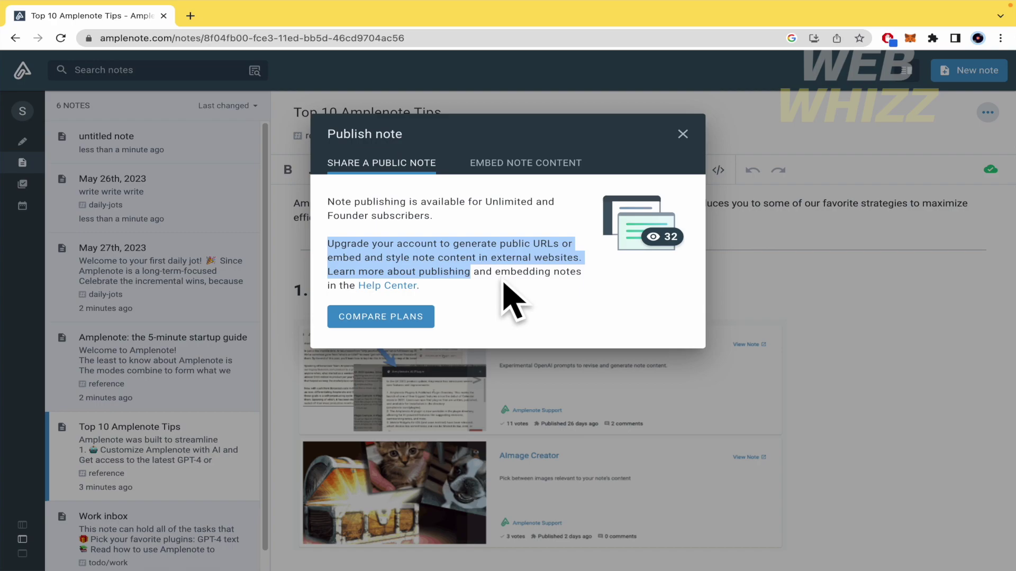
left_click(682, 134)
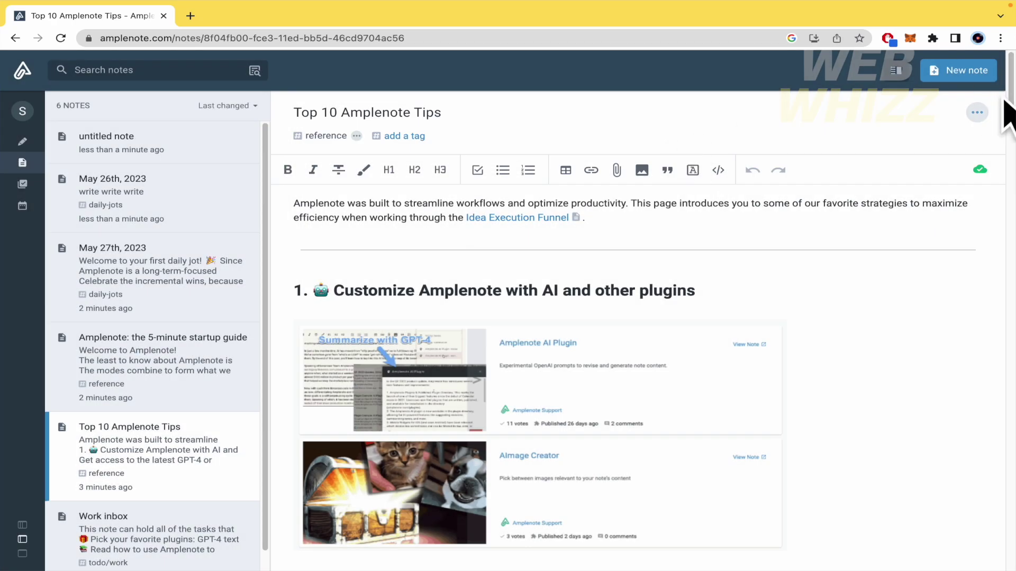
left_click(976, 115)
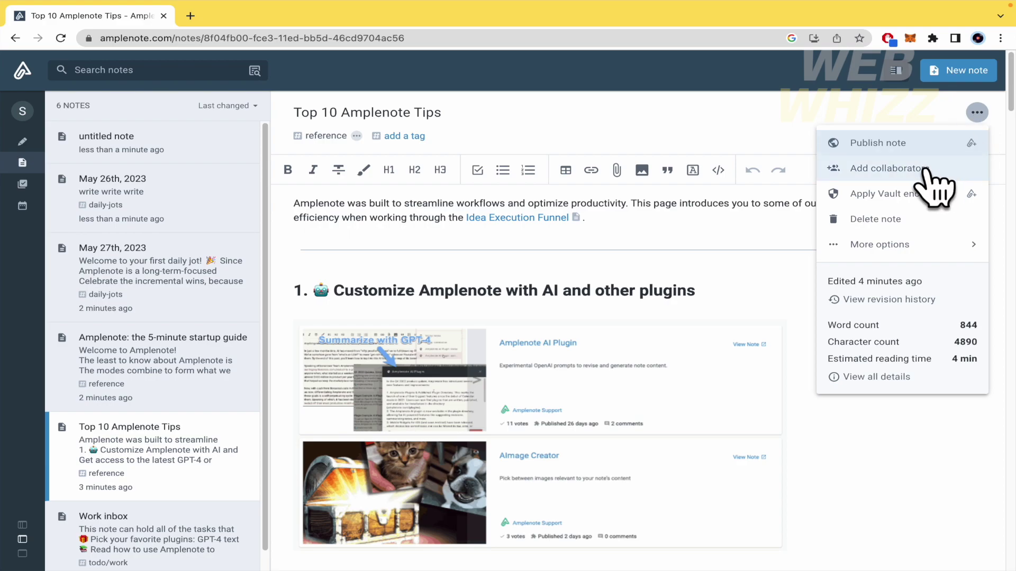
left_click(899, 169)
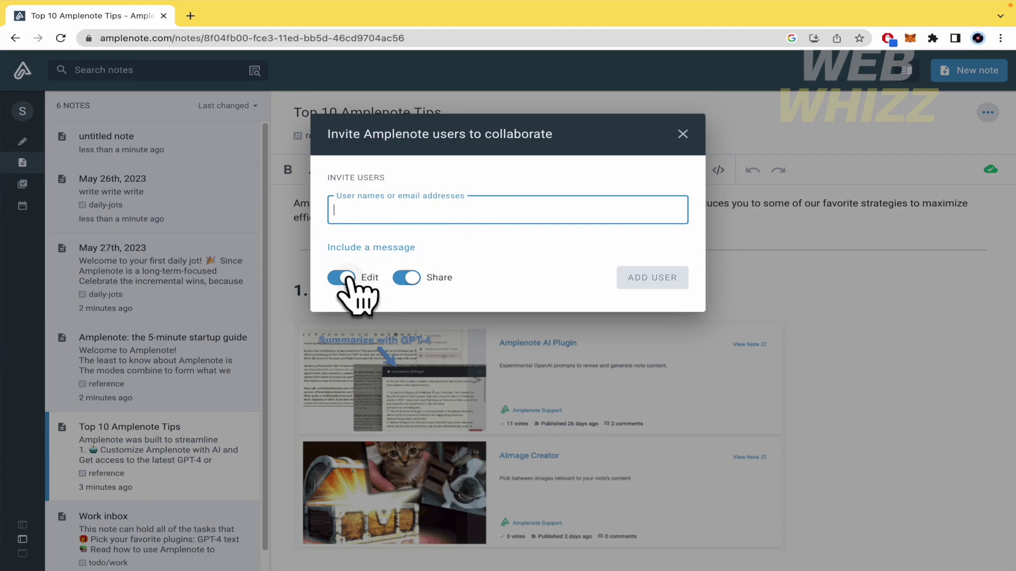
left_click(347, 277)
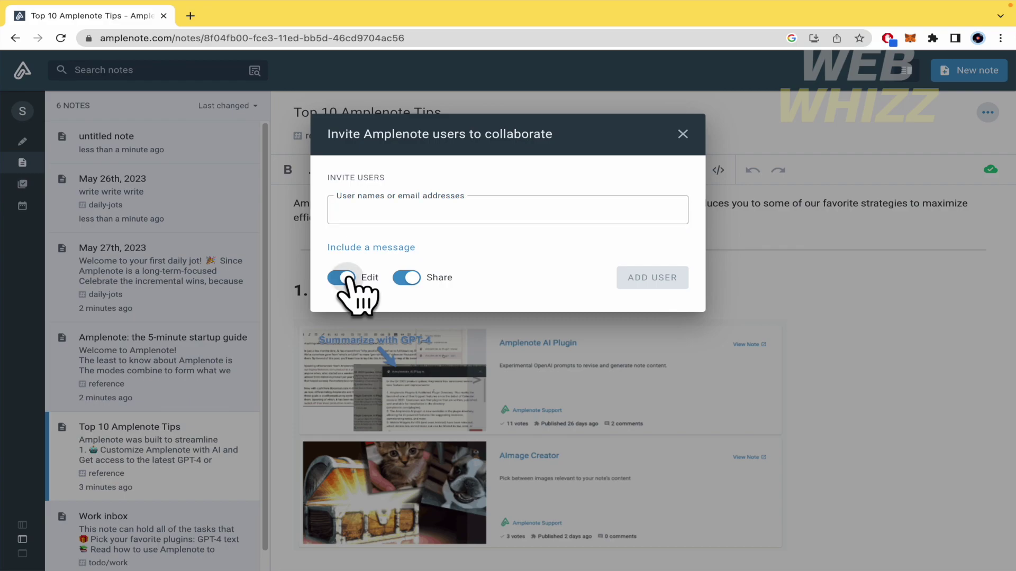
left_click(408, 279)
left_click(410, 280)
left_click(342, 277)
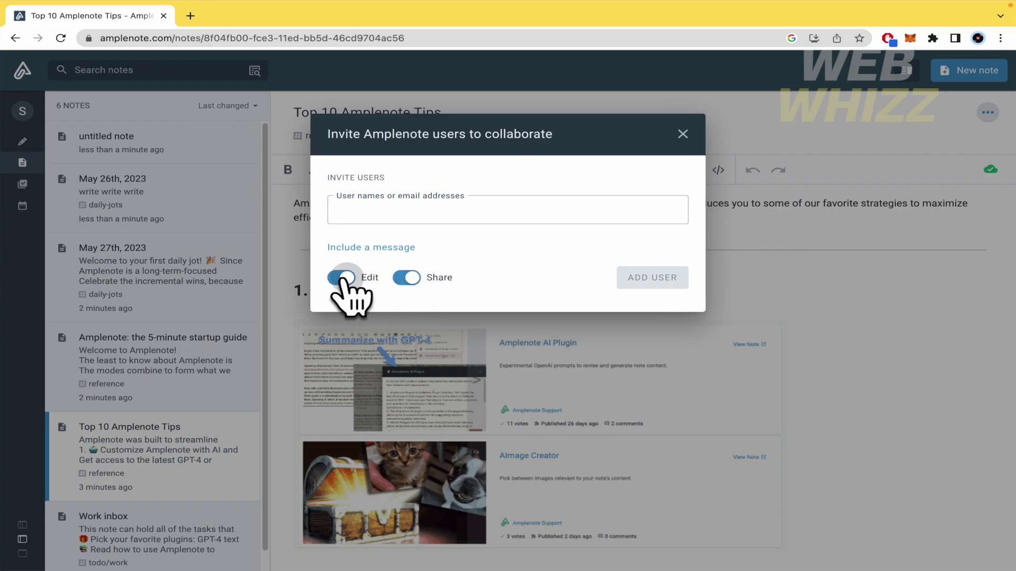
left_click(405, 277)
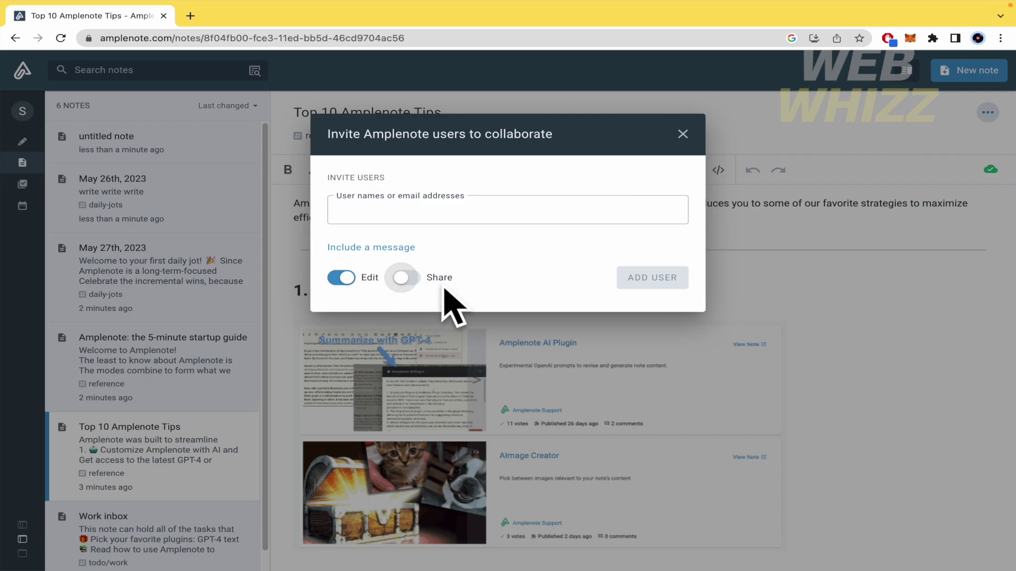
left_click(683, 136)
left_click(976, 112)
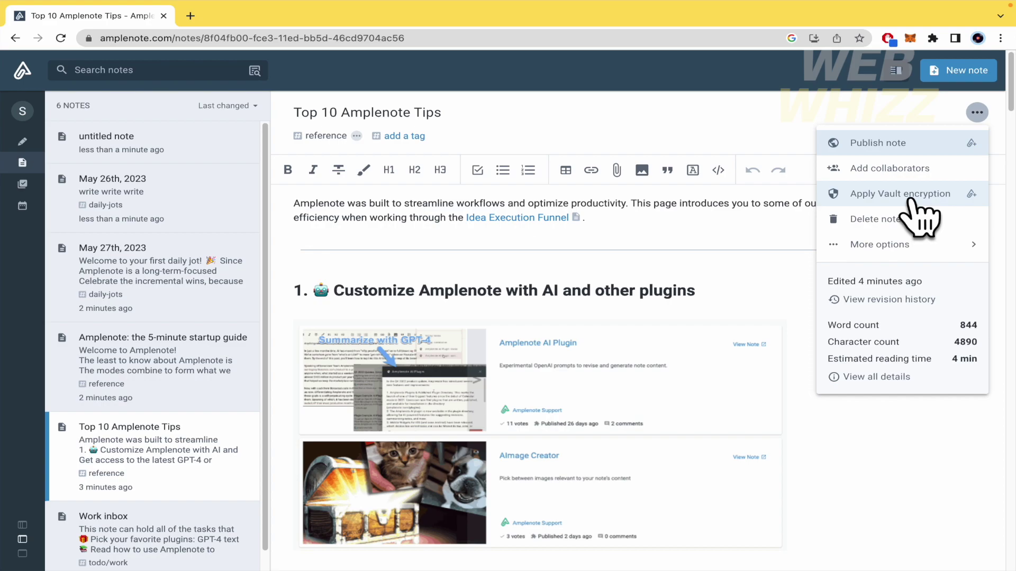
left_click(911, 200)
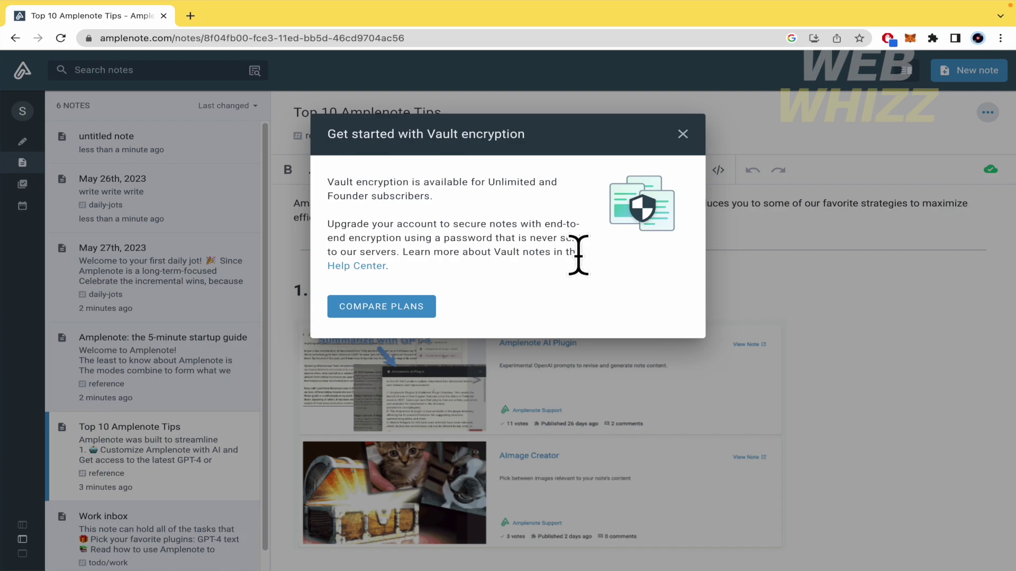
left_click_drag(424, 182, 496, 194)
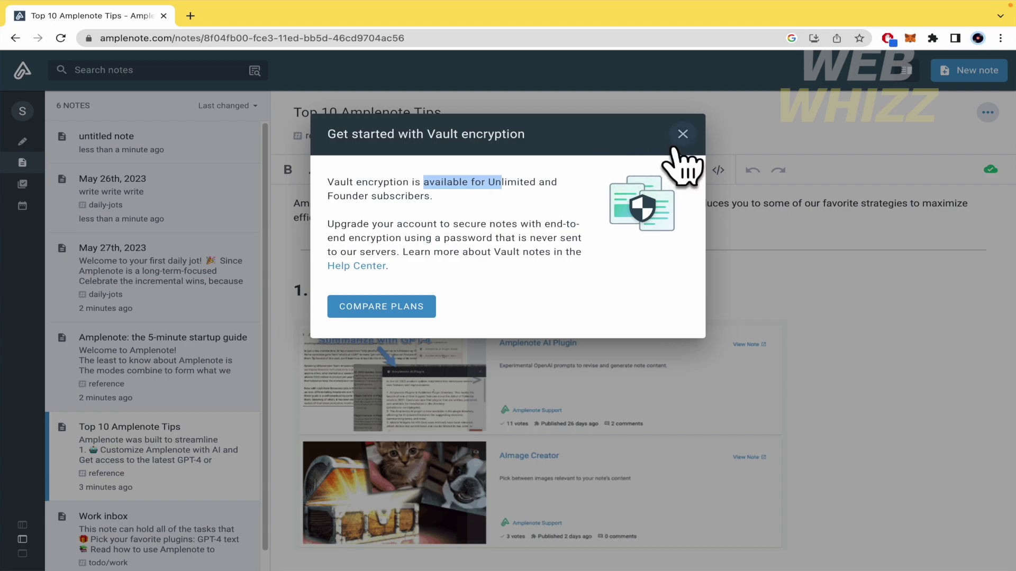
left_click(683, 135)
left_click(975, 112)
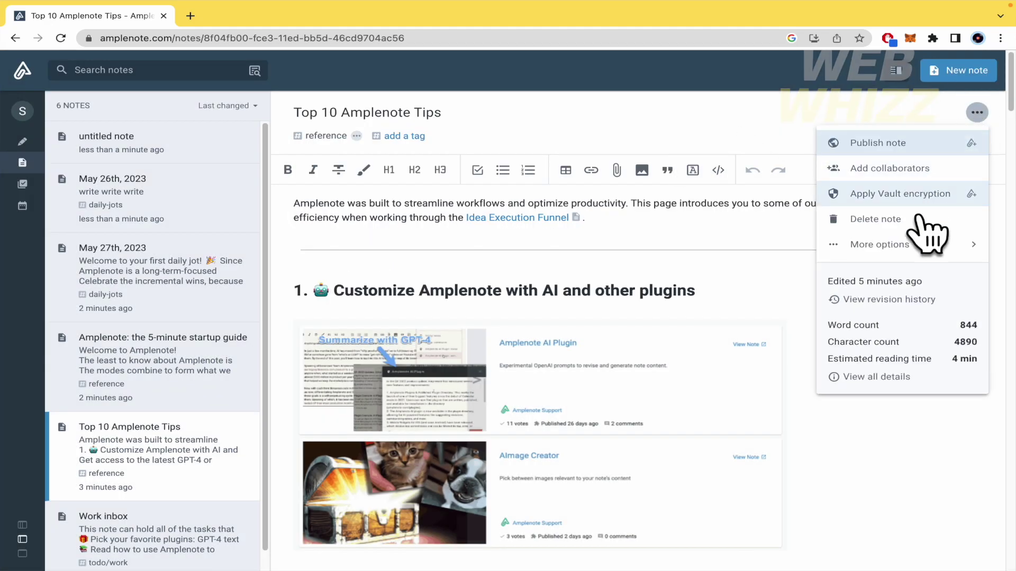
Step: Check the note's word count and estimated reading time in its options menu, then close it
left_click(914, 246)
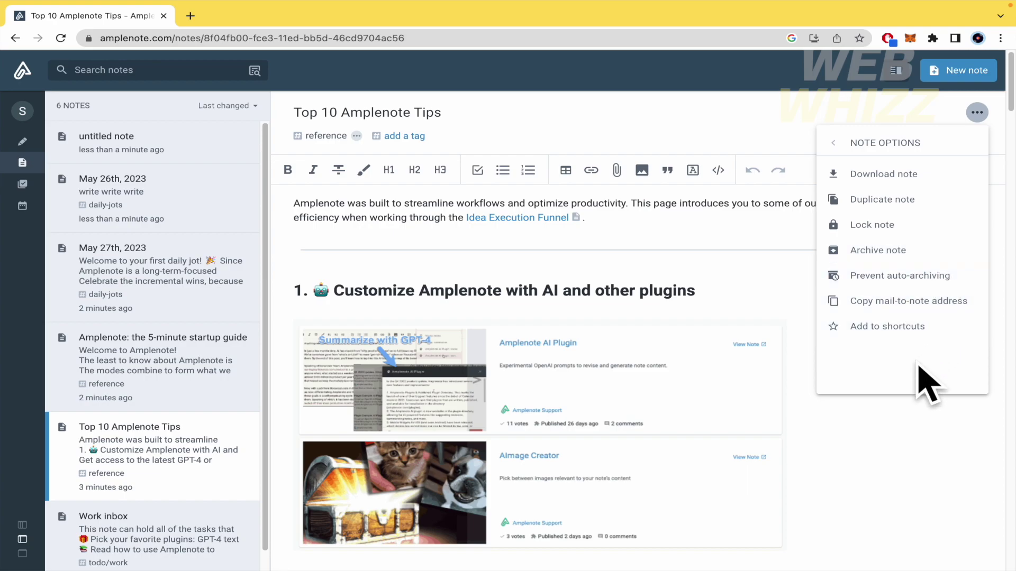
left_click(836, 420)
left_click(976, 112)
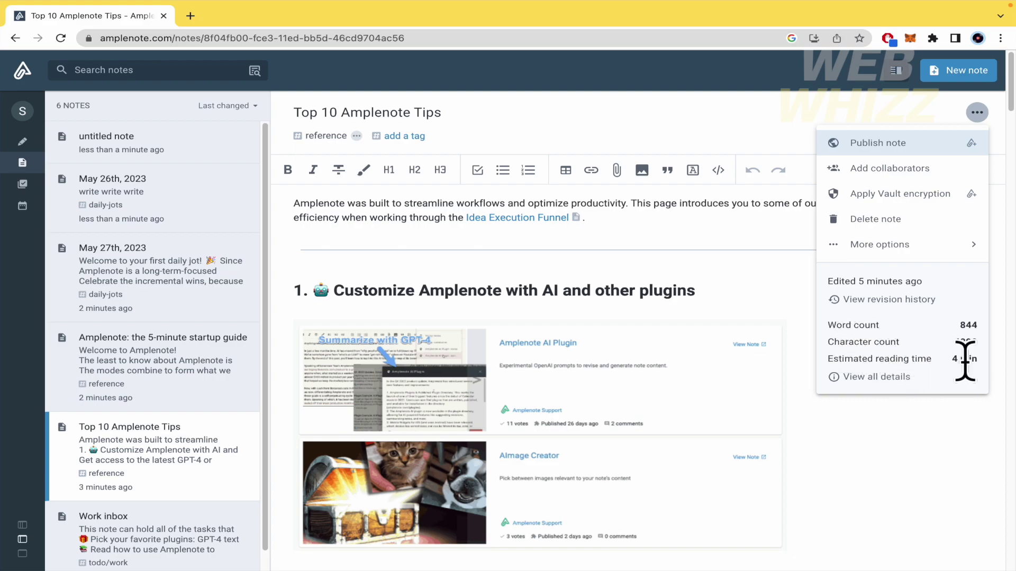
left_click_drag(953, 359, 974, 394)
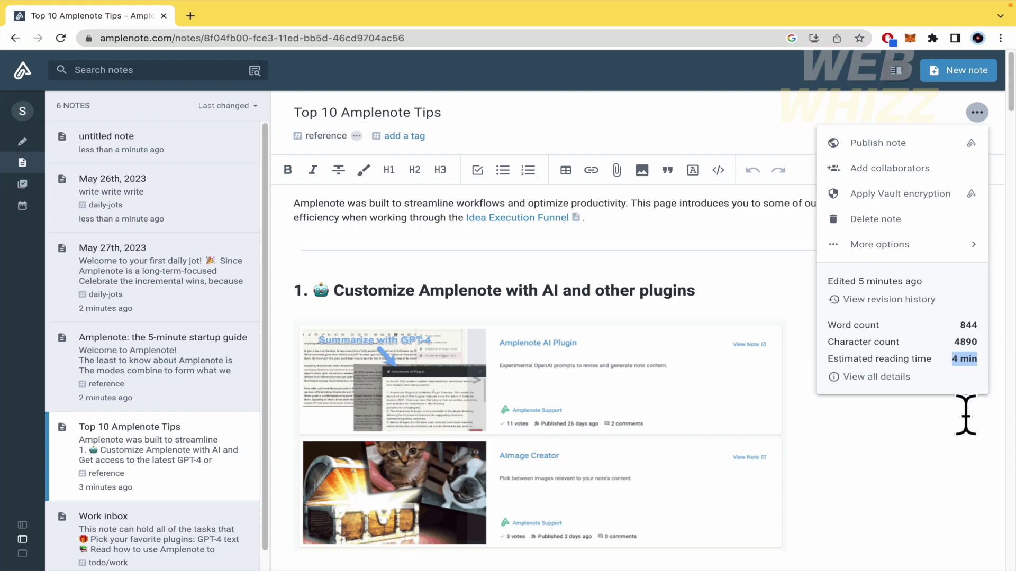
left_click(965, 415)
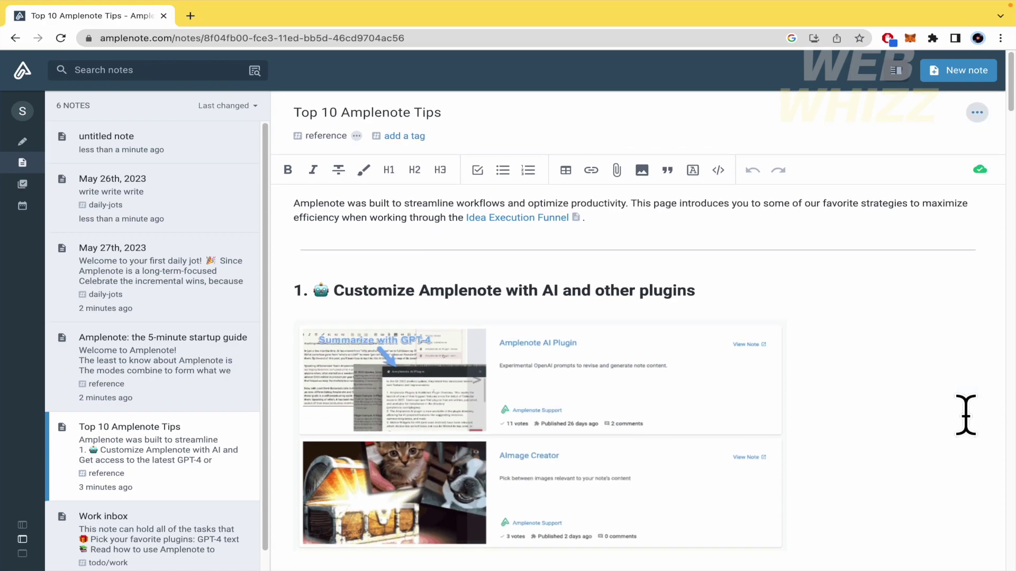
Step: Flip between the Jots, Notes and Tasks views and scroll through the task list
left_click(29, 145)
left_click(58, 164)
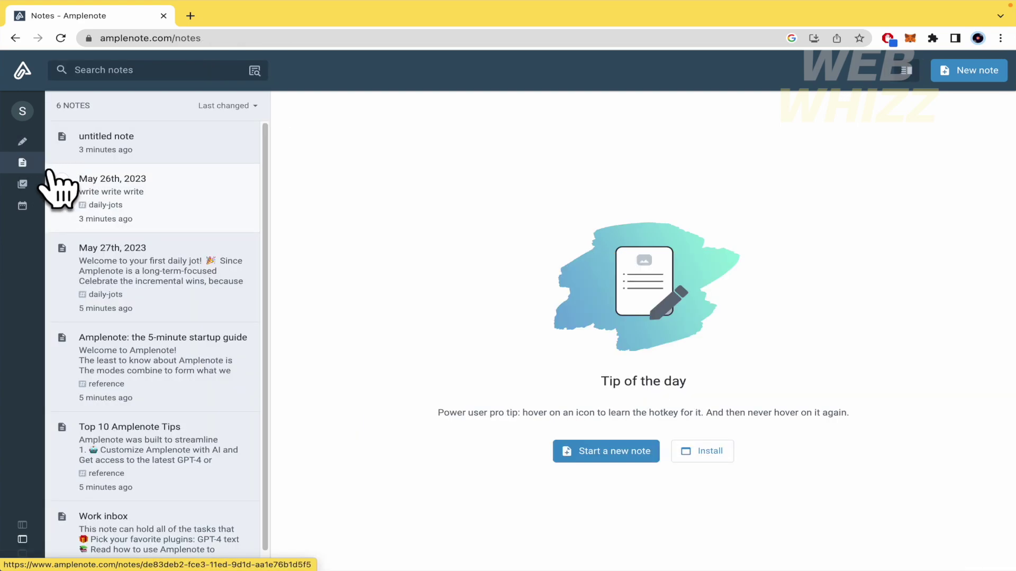
left_click(30, 180)
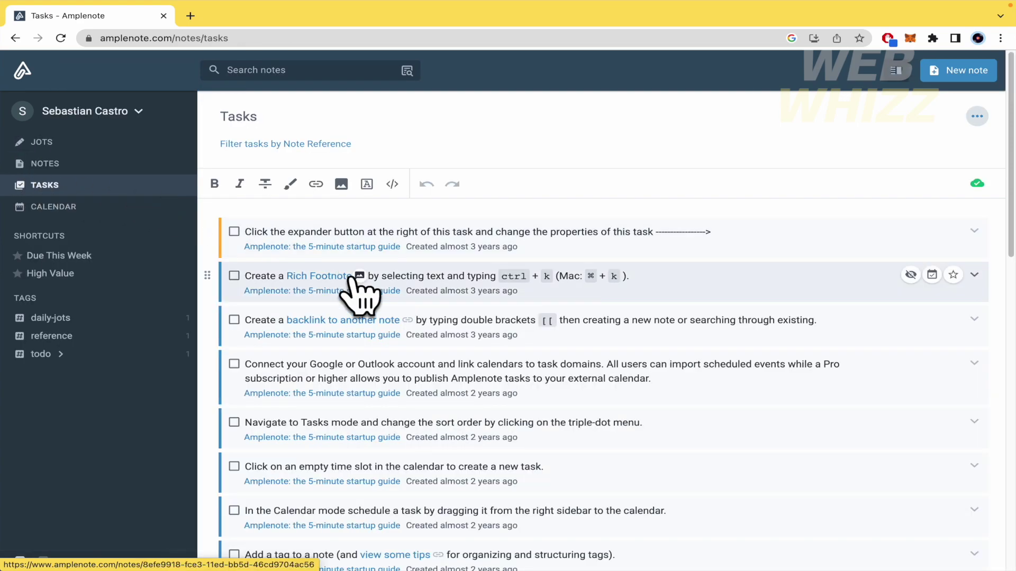
scroll(503, 367, "down", 10)
scroll(502, 376, "up", 10)
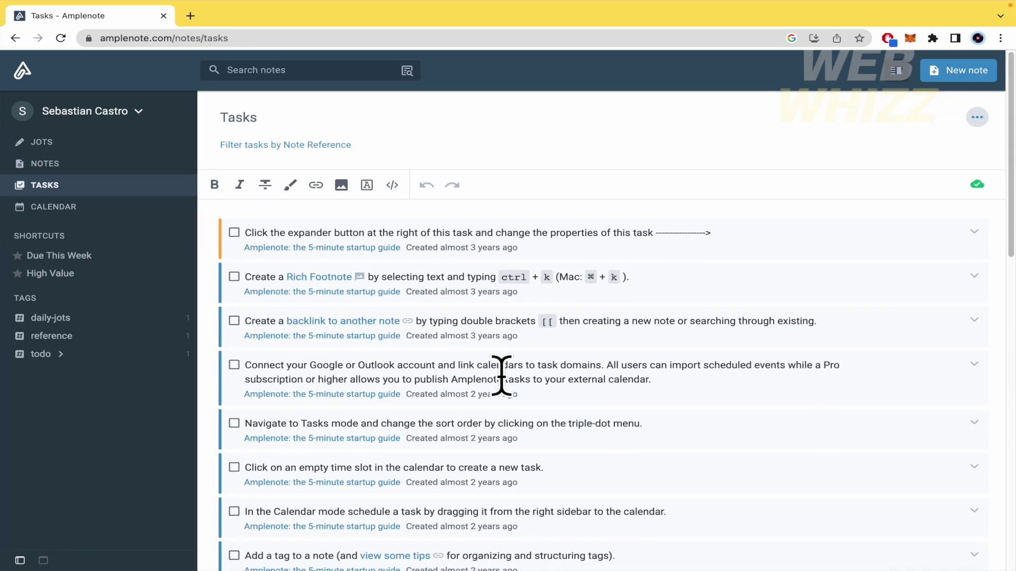
scroll(502, 376, "down", 15)
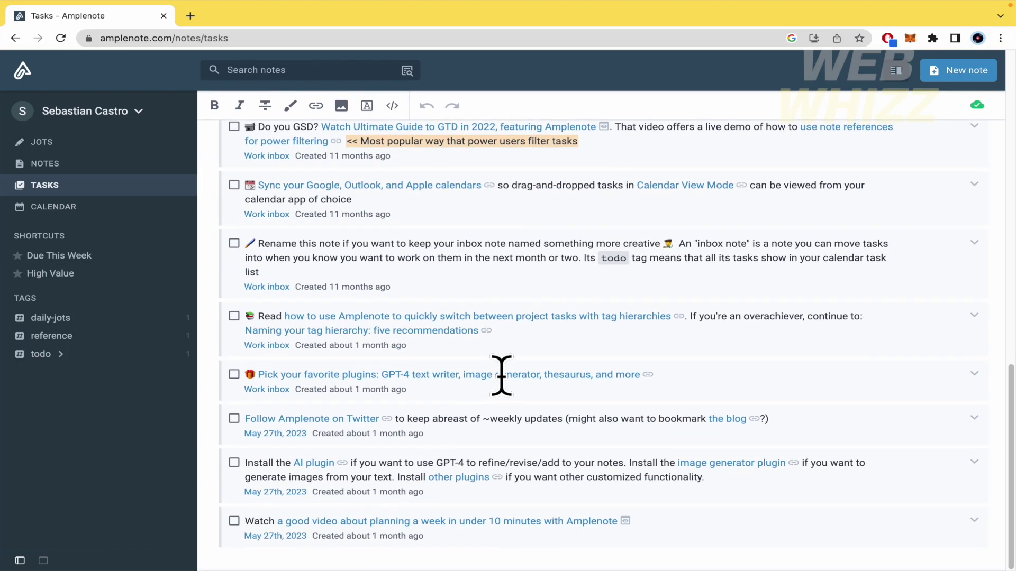
scroll(502, 375, "up", 15)
scroll(502, 373, "down", 15)
scroll(501, 373, "up", 15)
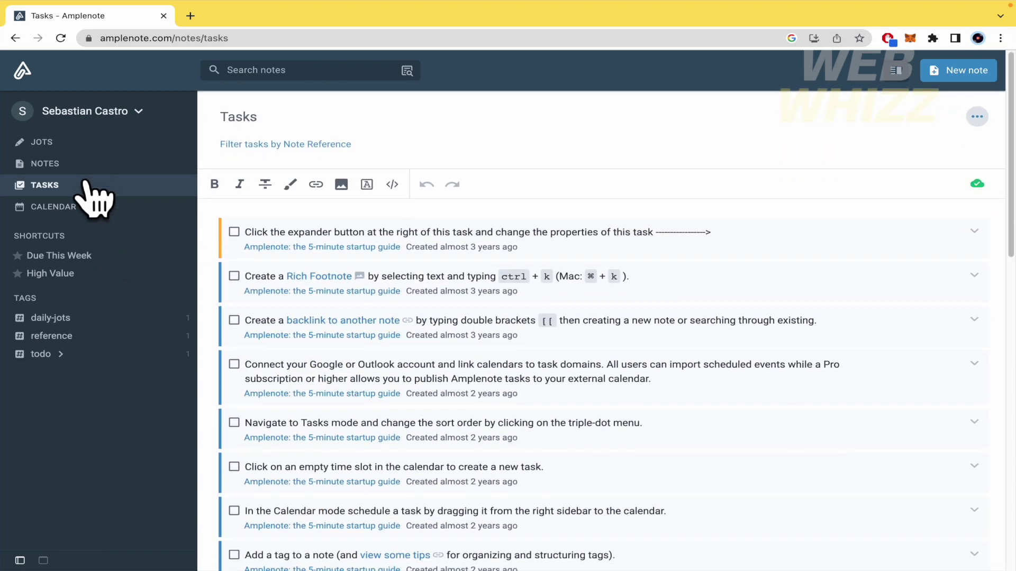
Step: Browse the May 27th, 2023 note, the 5-minute startup guide and Top 10 Amplenote Tips
left_click(85, 167)
scroll(179, 297, "down", 1)
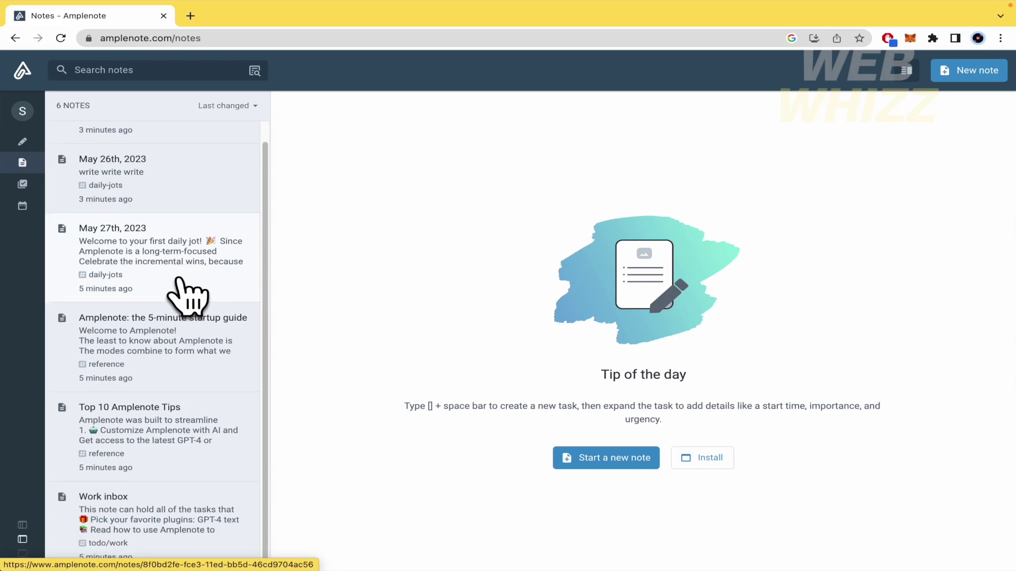
left_click(188, 296)
scroll(635, 329, "down", 7)
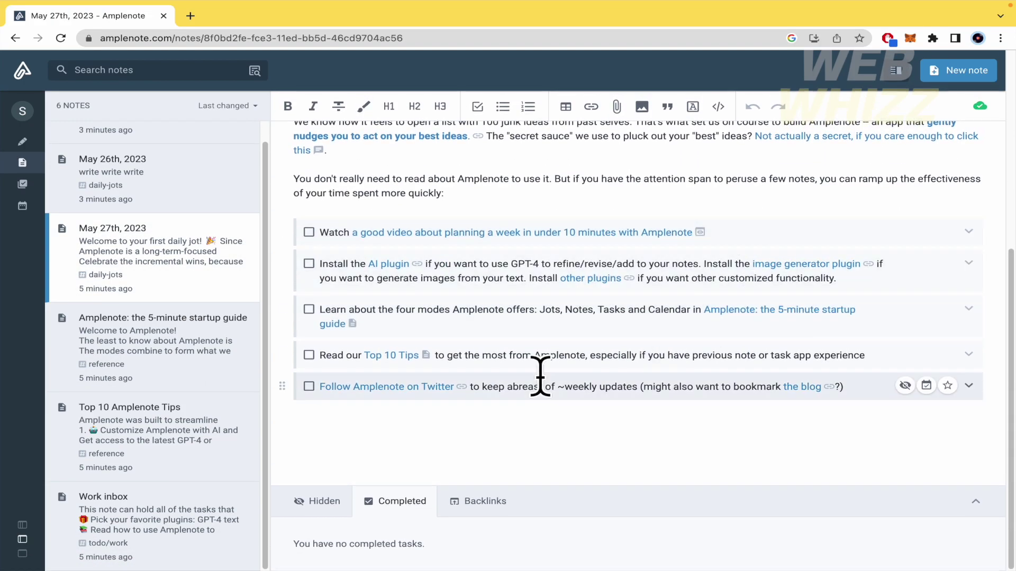
left_click(214, 371)
scroll(504, 408, "down", 15)
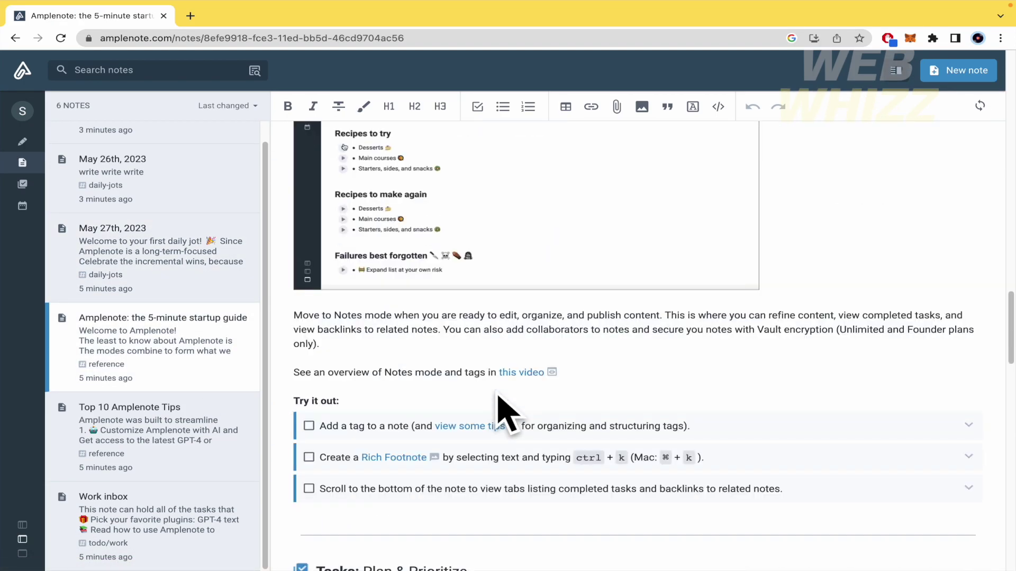
scroll(497, 395, "up", 10)
scroll(498, 402, "down", 15)
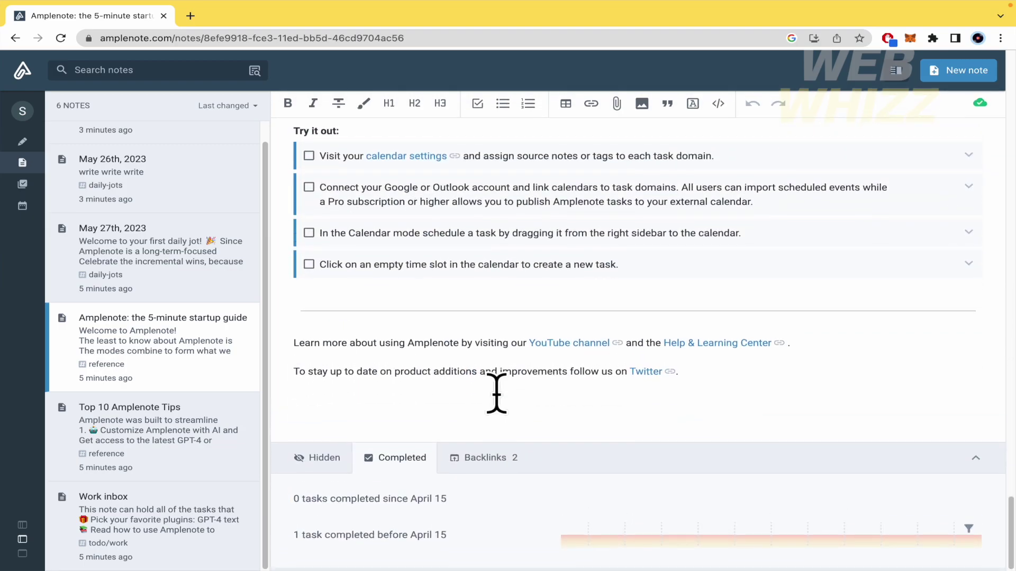
left_click(140, 468)
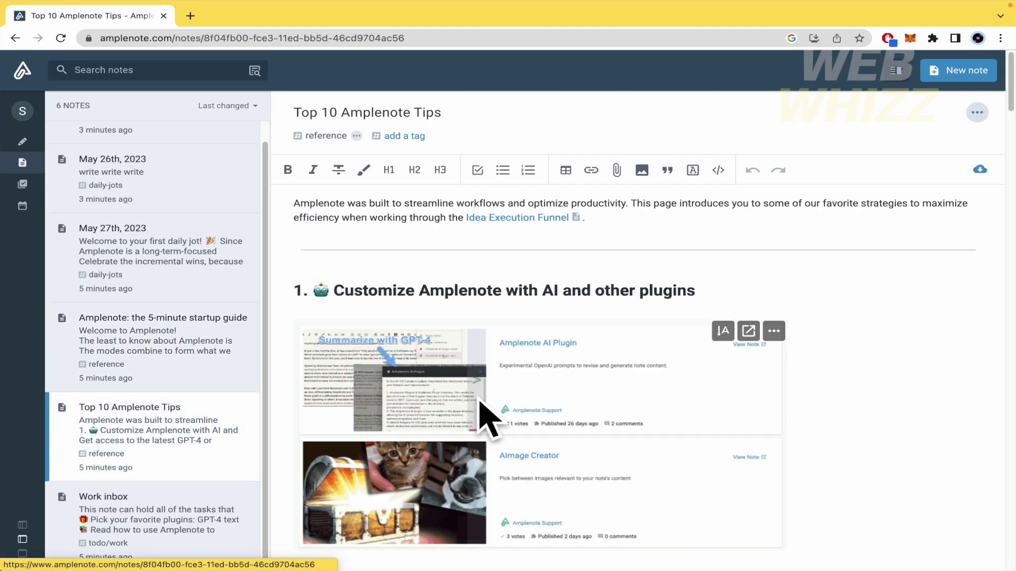
scroll(485, 415, "down", 10)
scroll(484, 415, "down", 20)
scroll(476, 399, "up", 10)
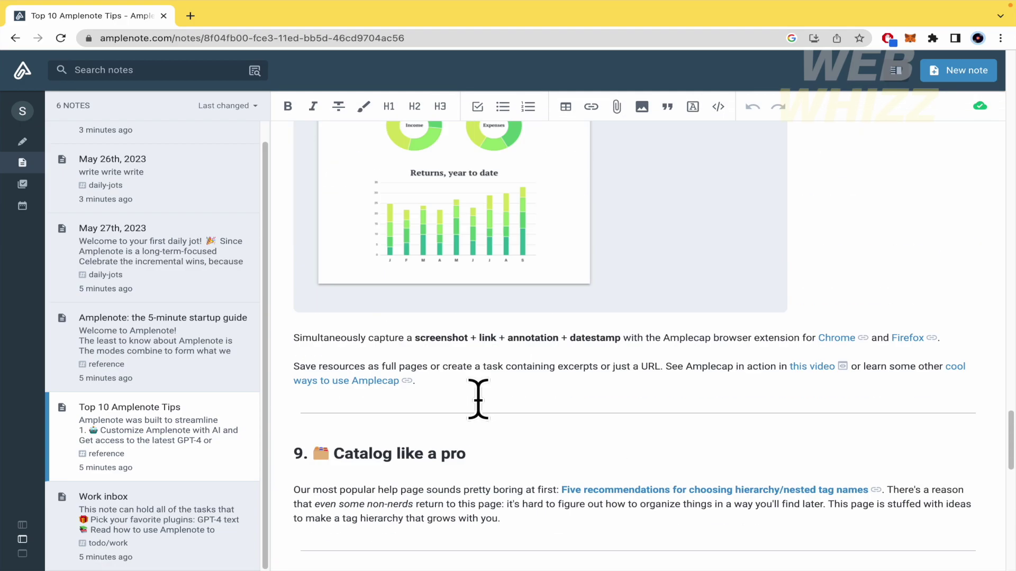
scroll(478, 400, "down", 5)
scroll(478, 400, "down", 3)
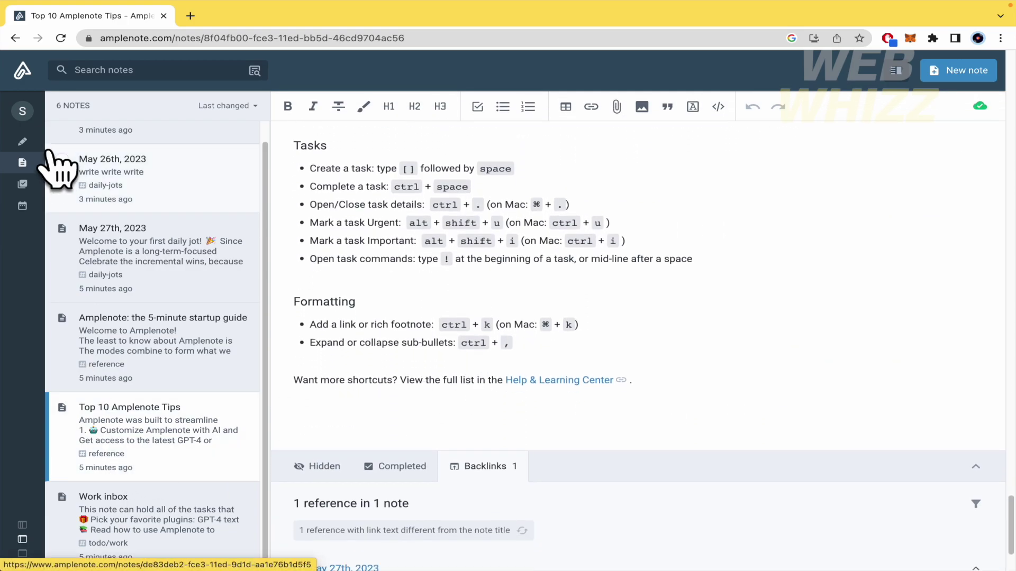
Step: Reopen the 5-minute startup guide and scroll to its Notes: Organize & Revise section
left_click(21, 187)
left_click(85, 165)
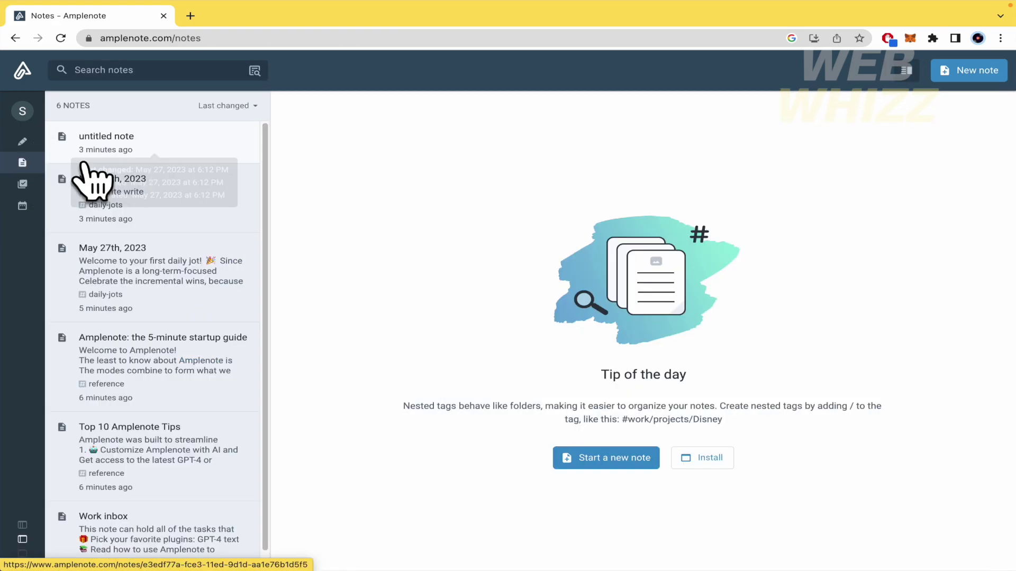
left_click(214, 366)
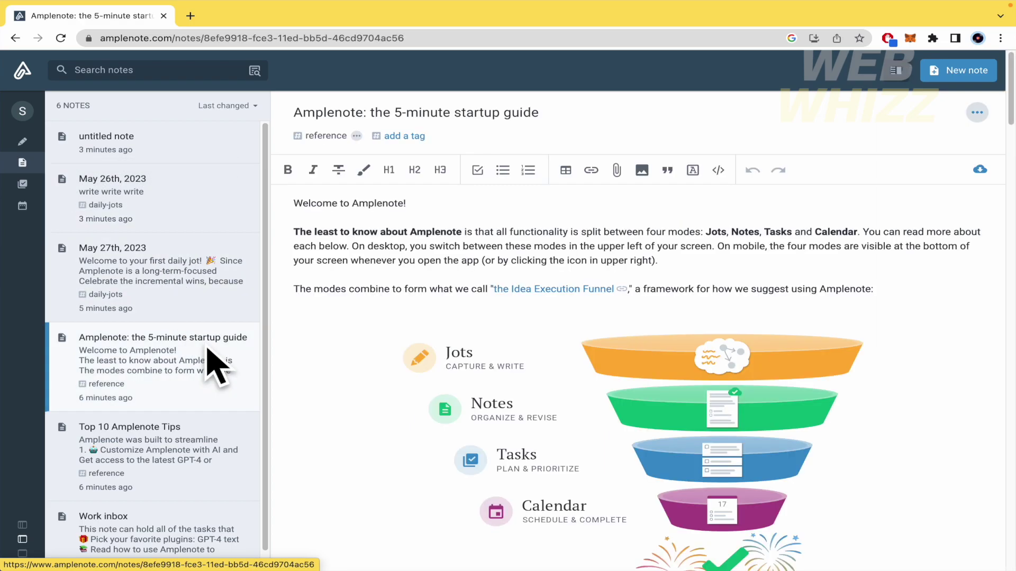
scroll(553, 364, "down", 3)
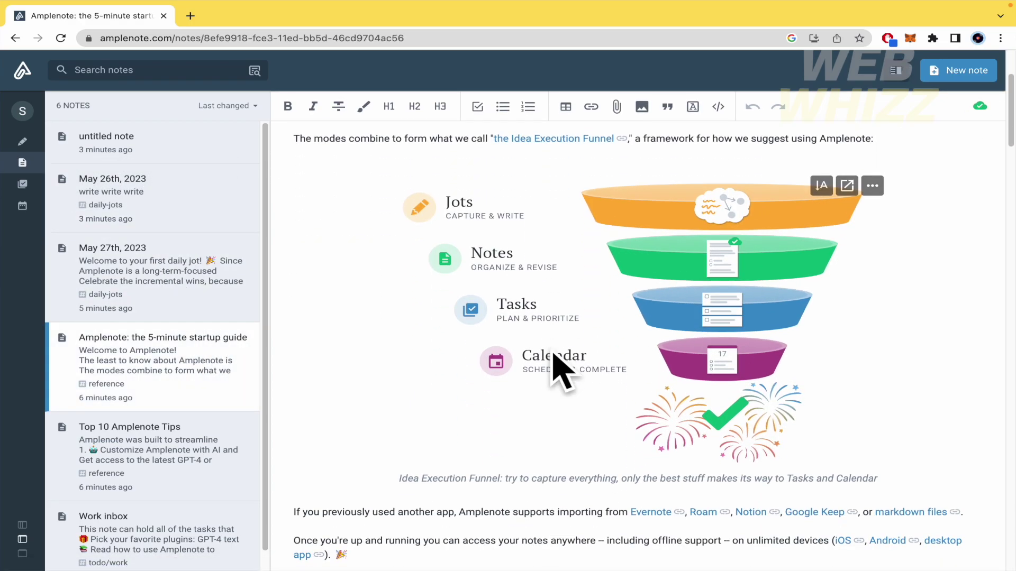
scroll(554, 328, "down", 4)
scroll(551, 351, "up", 3)
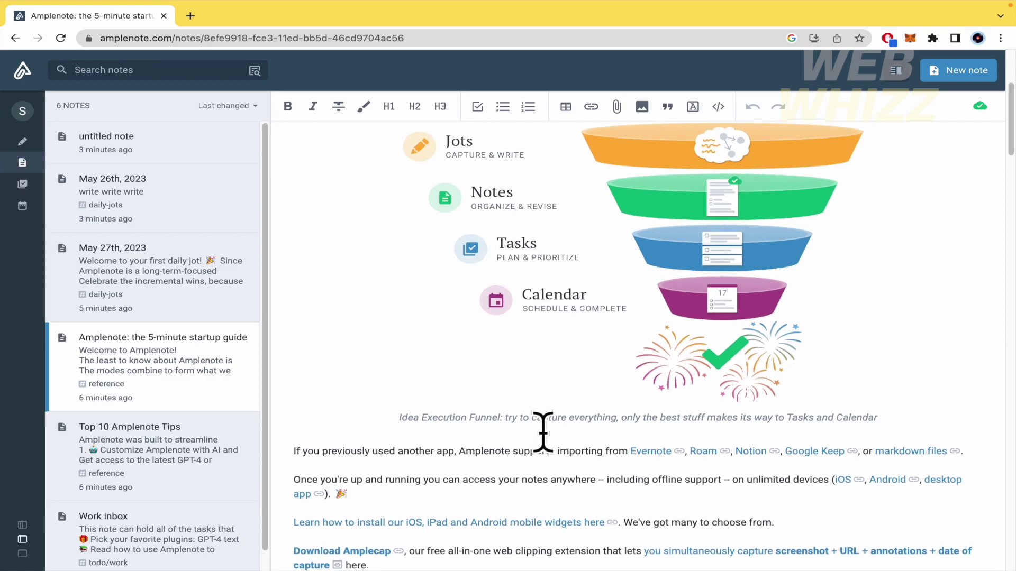
scroll(543, 431, "down", 10)
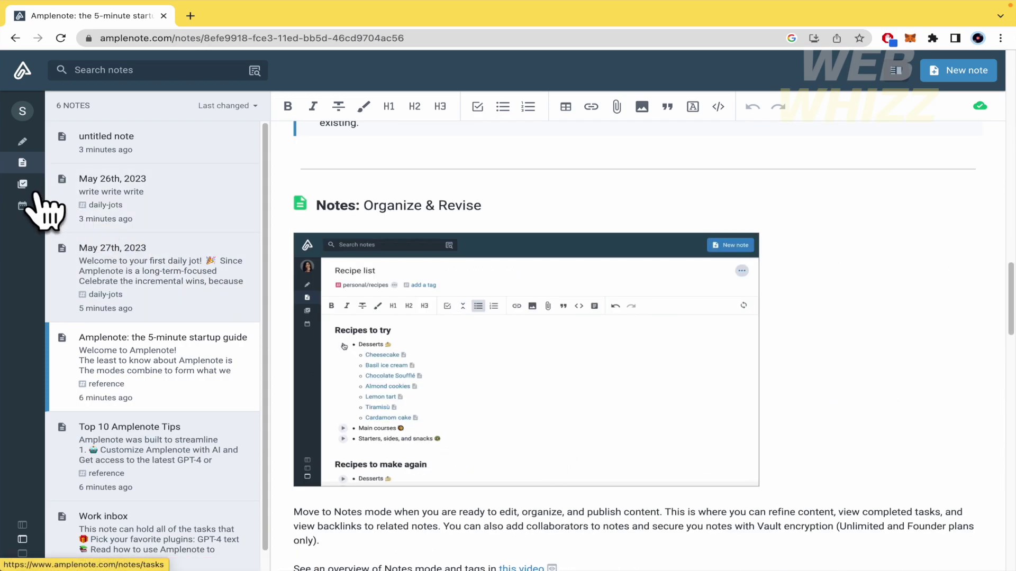
Step: In Tasks, drag the top tasks down the list, then expand the first task showing Task Score 7.6
left_click(22, 184)
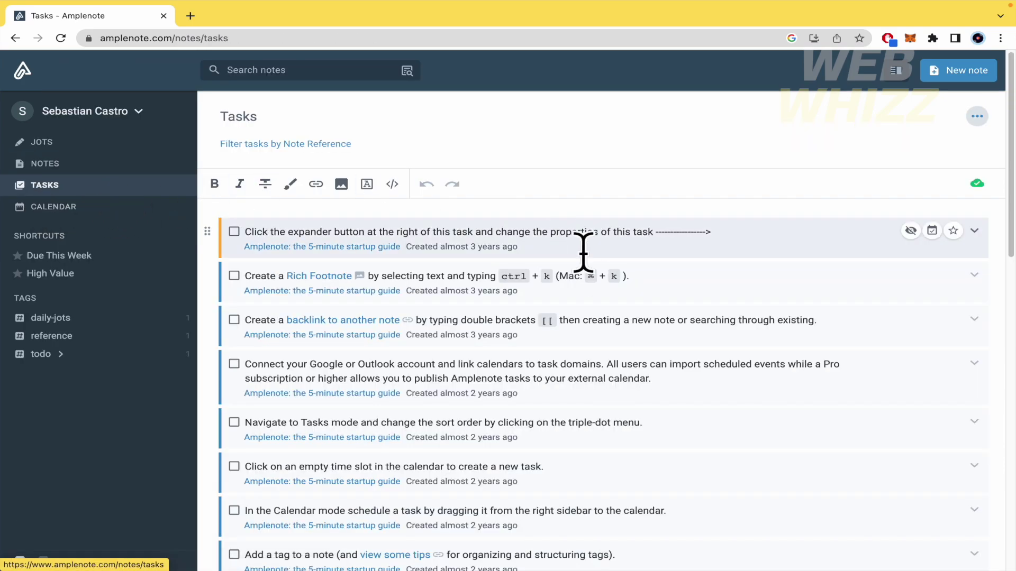
scroll(669, 354, "down", 5)
scroll(662, 339, "down", 7)
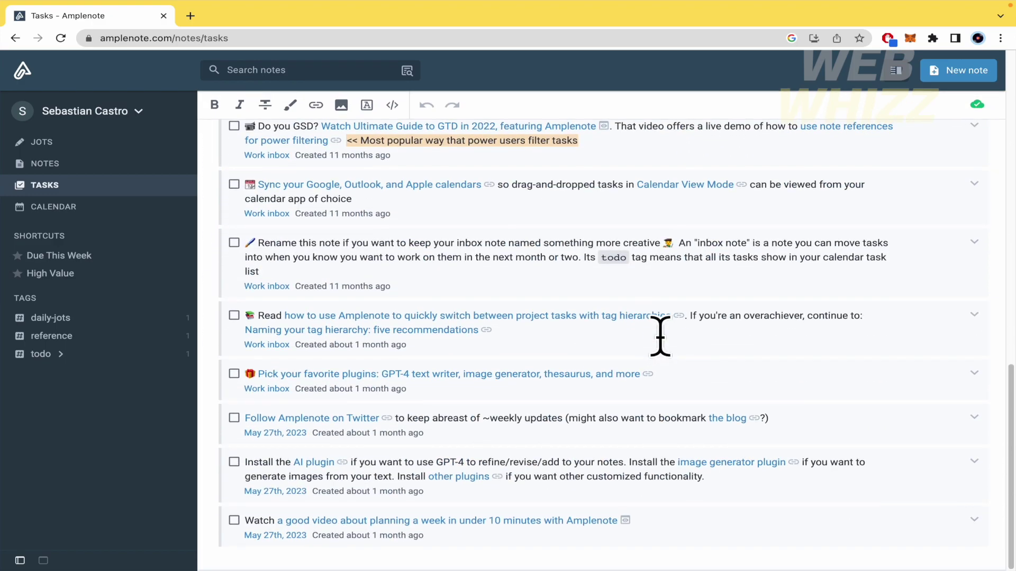
scroll(661, 338, "up", 15)
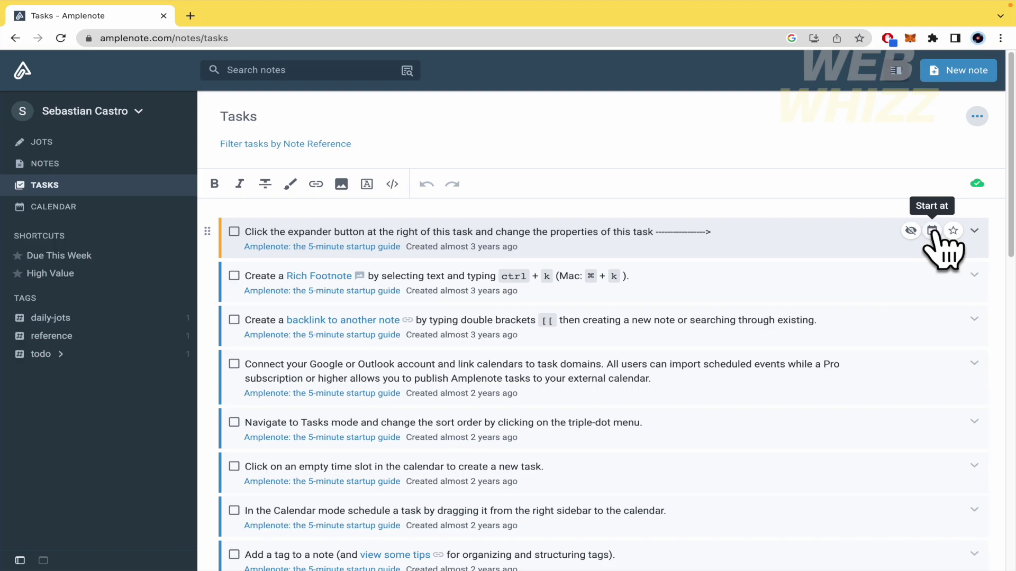
left_click_drag(212, 237, 204, 352)
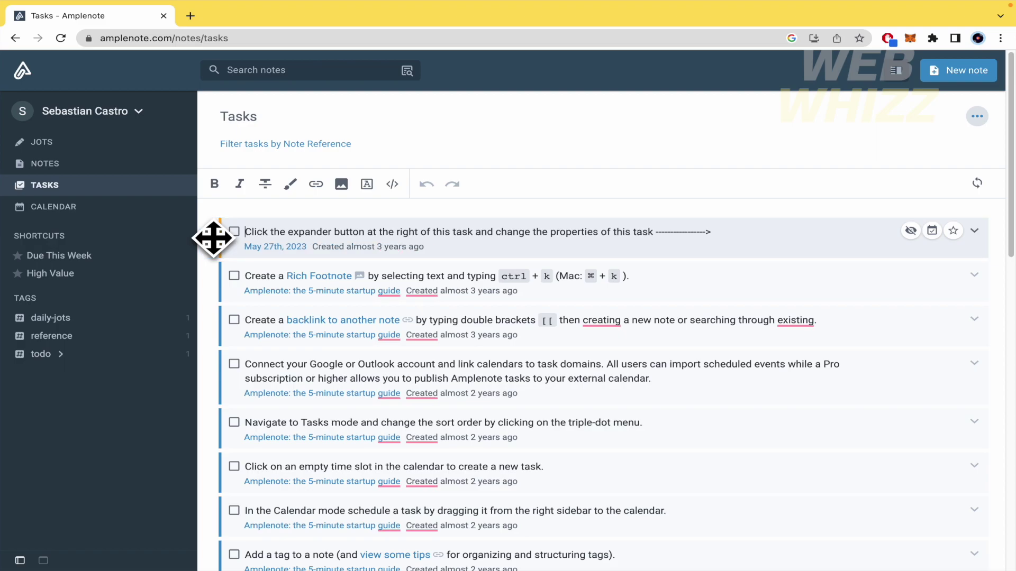
left_click_drag(211, 238, 204, 341)
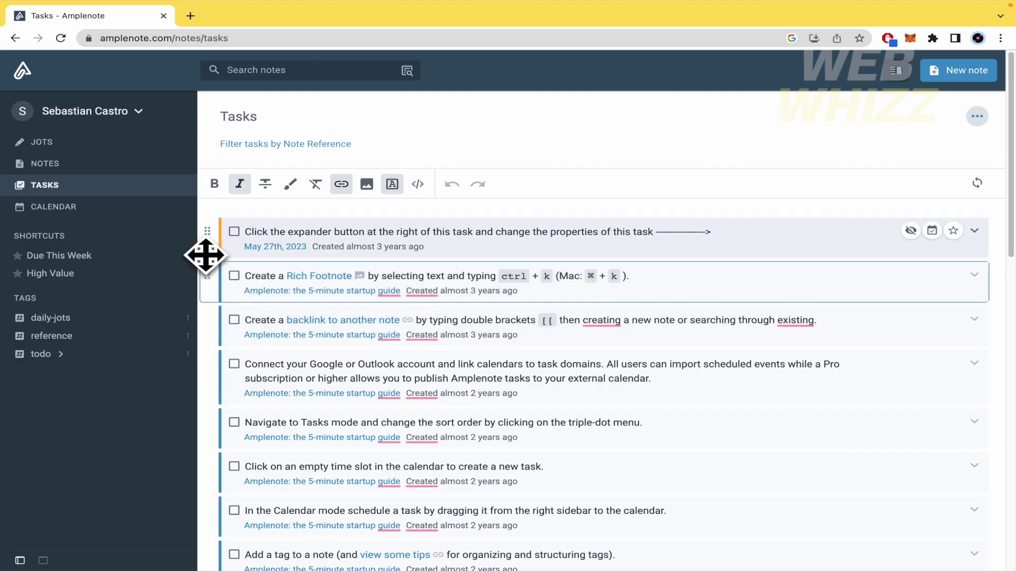
left_click_drag(207, 237, 206, 404)
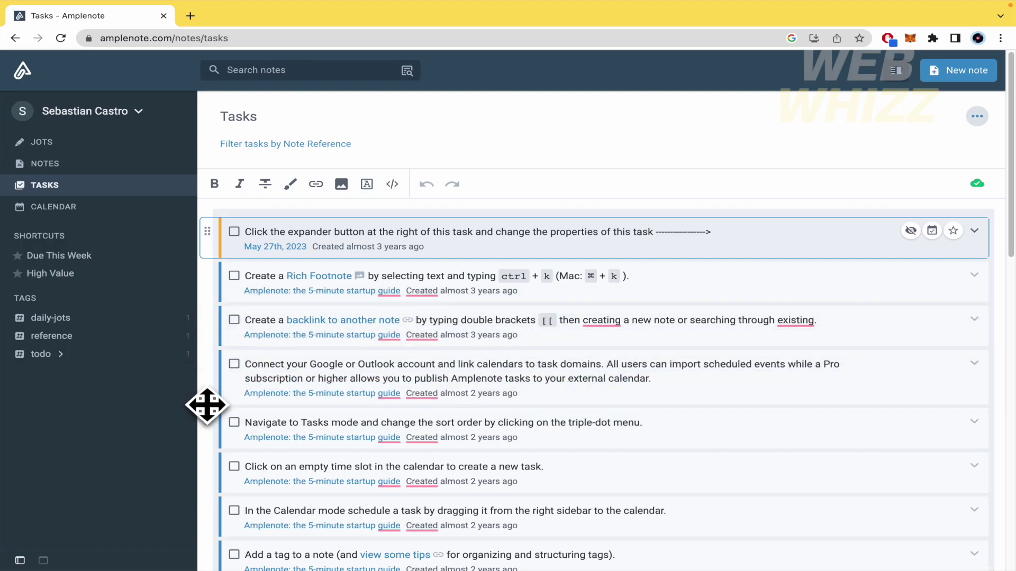
left_click_drag(205, 282, 211, 429)
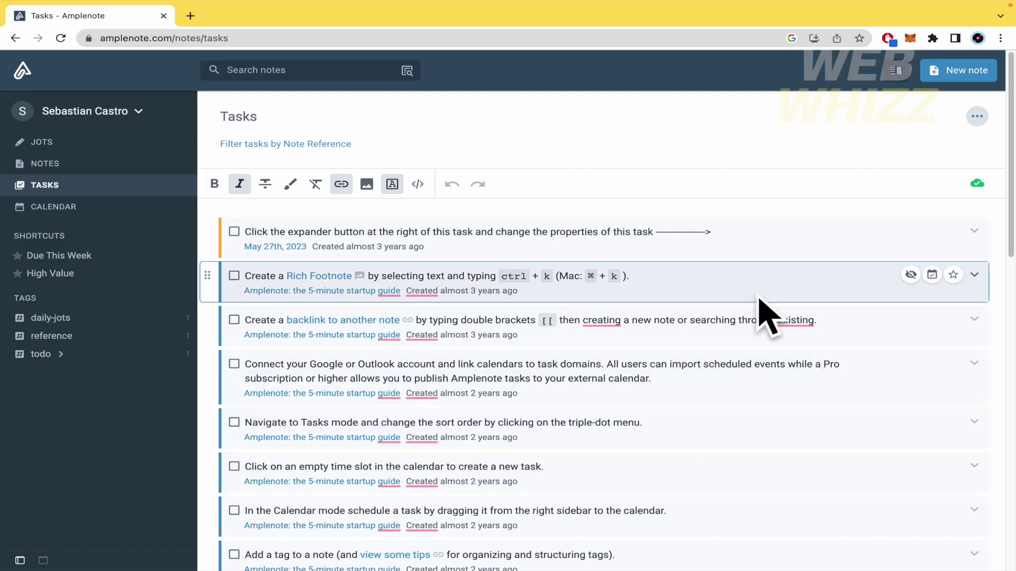
left_click(973, 230)
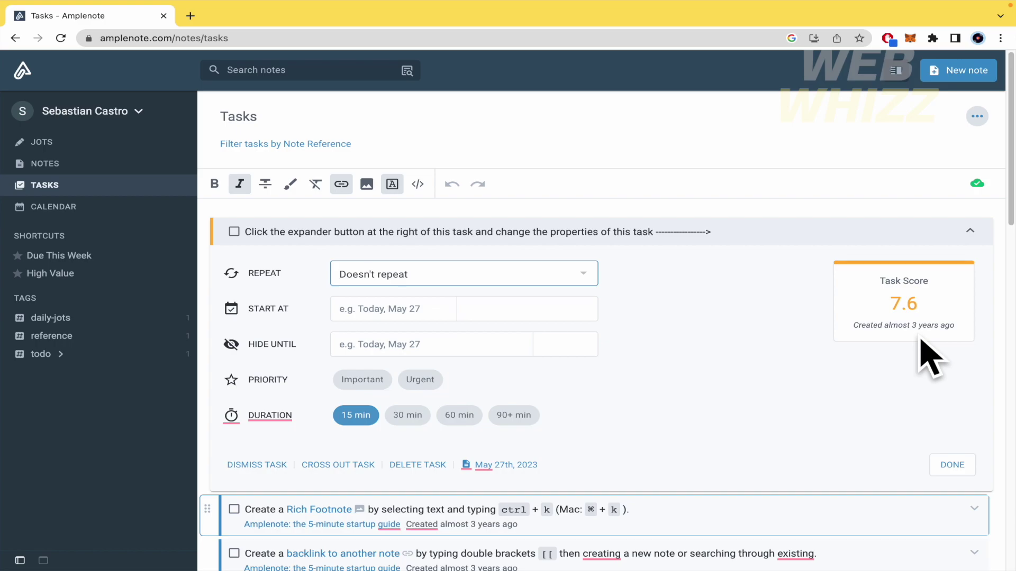
Step: Toggle Important and Urgent on and off repeatedly to watch the score, ending with no priority at 7.6
left_click(365, 380)
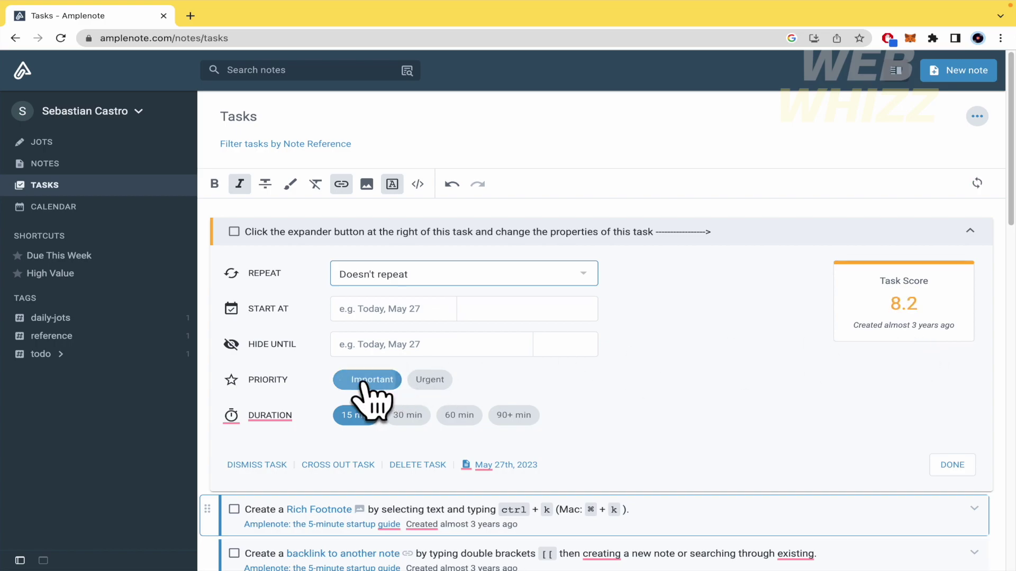
left_click(430, 381)
left_click(401, 381)
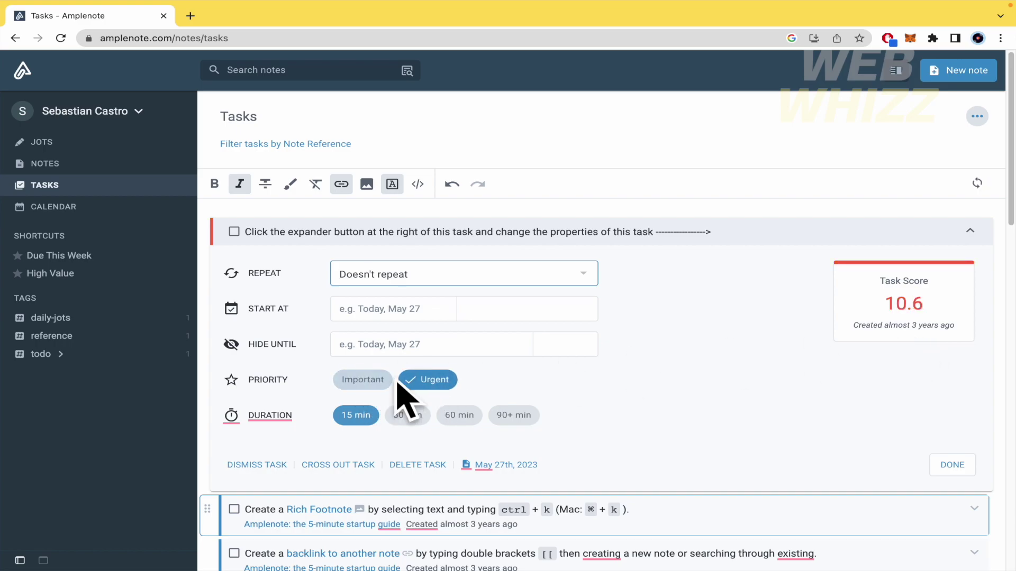
left_click(429, 381)
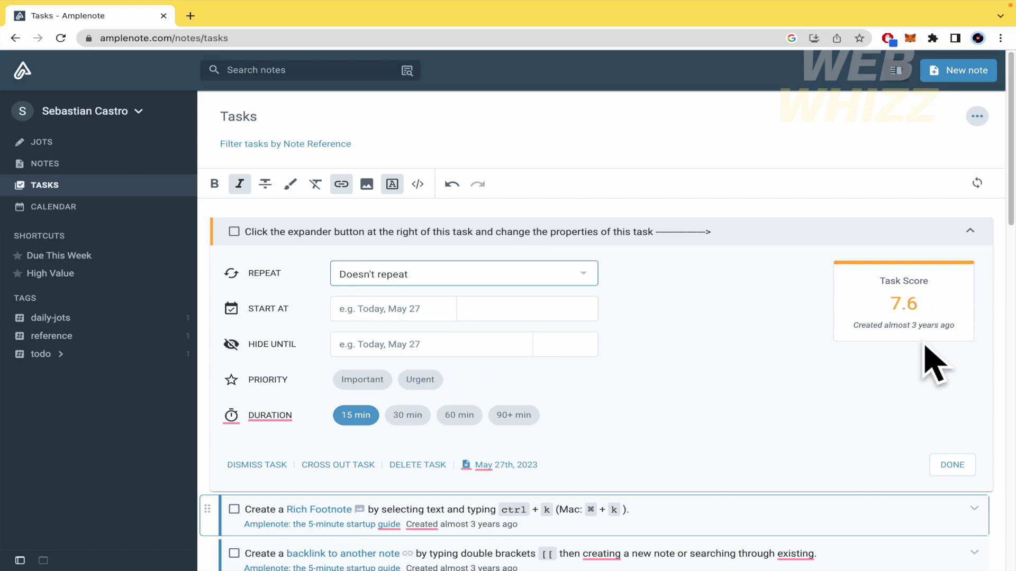
left_click(362, 380)
left_click(431, 381)
left_click(401, 381)
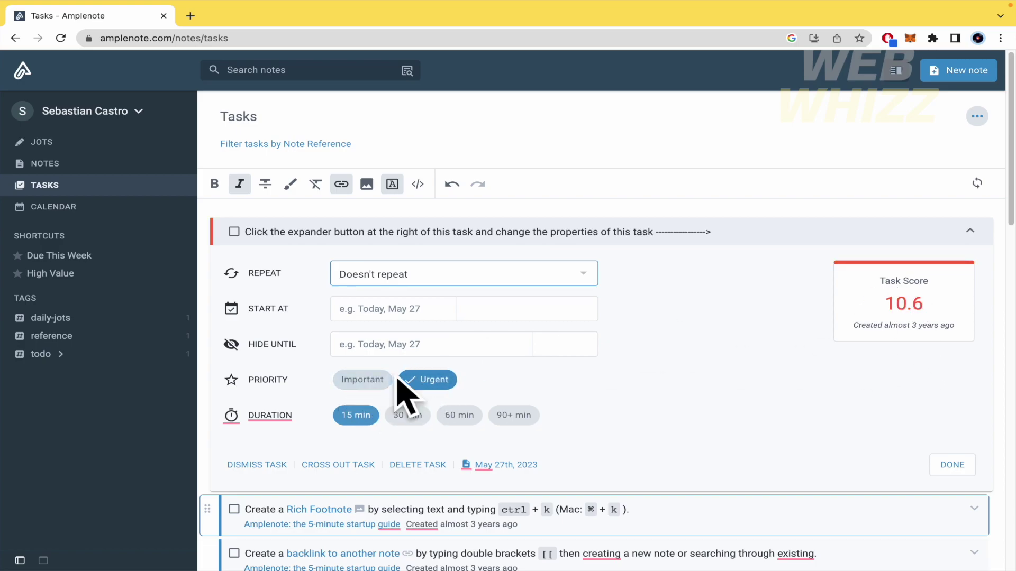
left_click(417, 381)
left_click(381, 381)
left_click(447, 381)
left_click(394, 381)
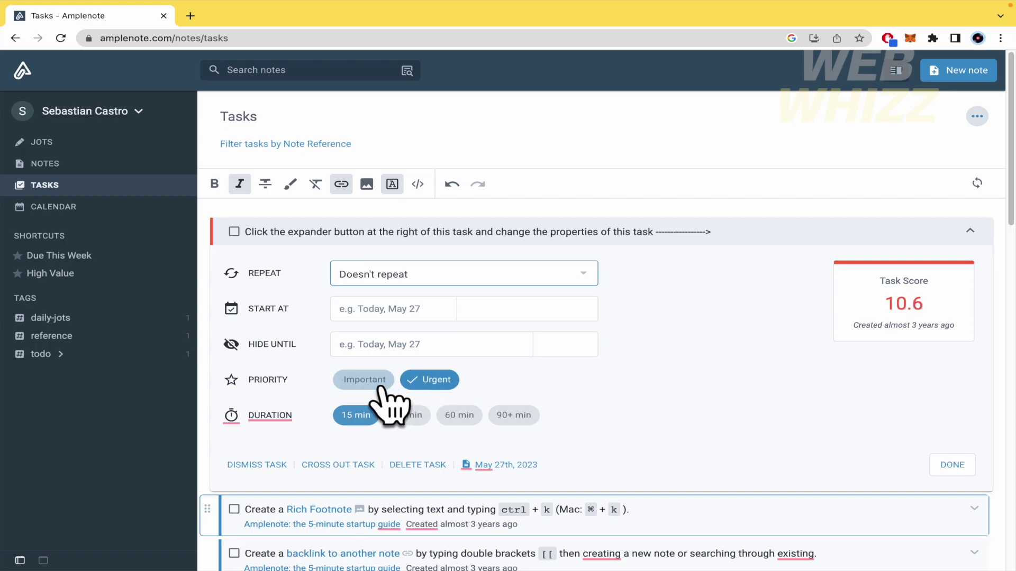
left_click(403, 385)
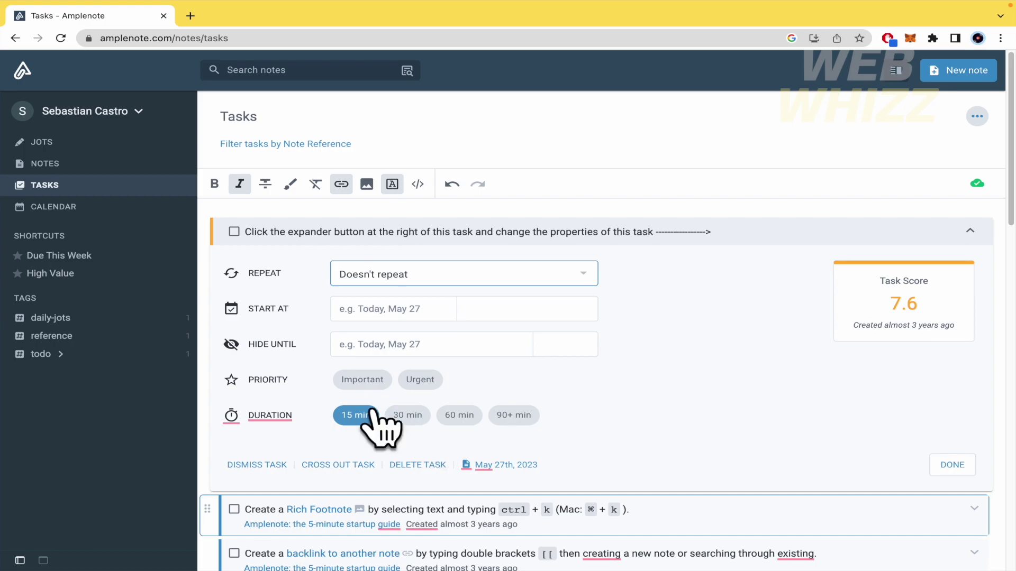
Step: Try durations of 60 and 30 min, settle back on 15 min, and close the properties
left_click(457, 418)
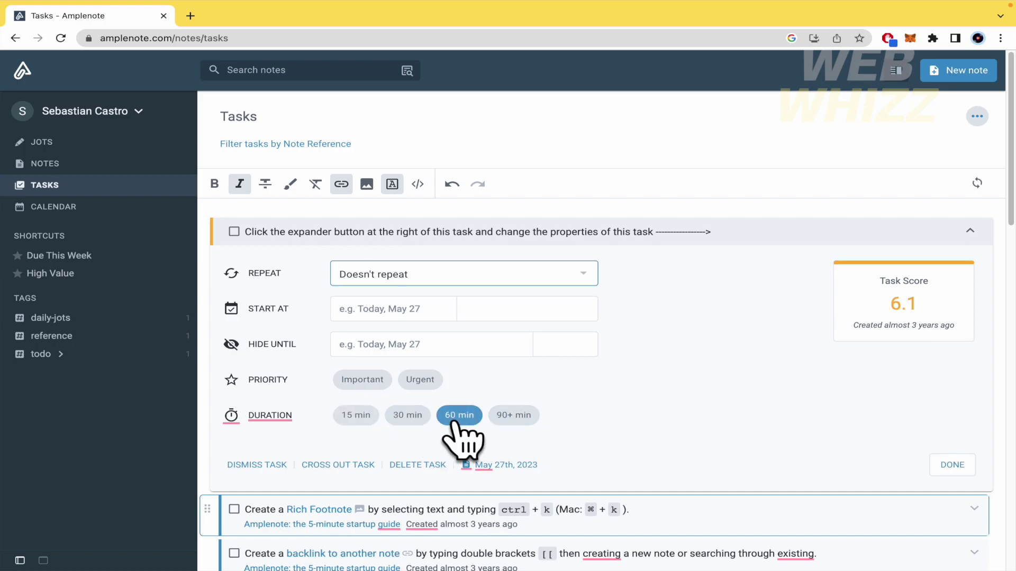
left_click(408, 417)
left_click(355, 415)
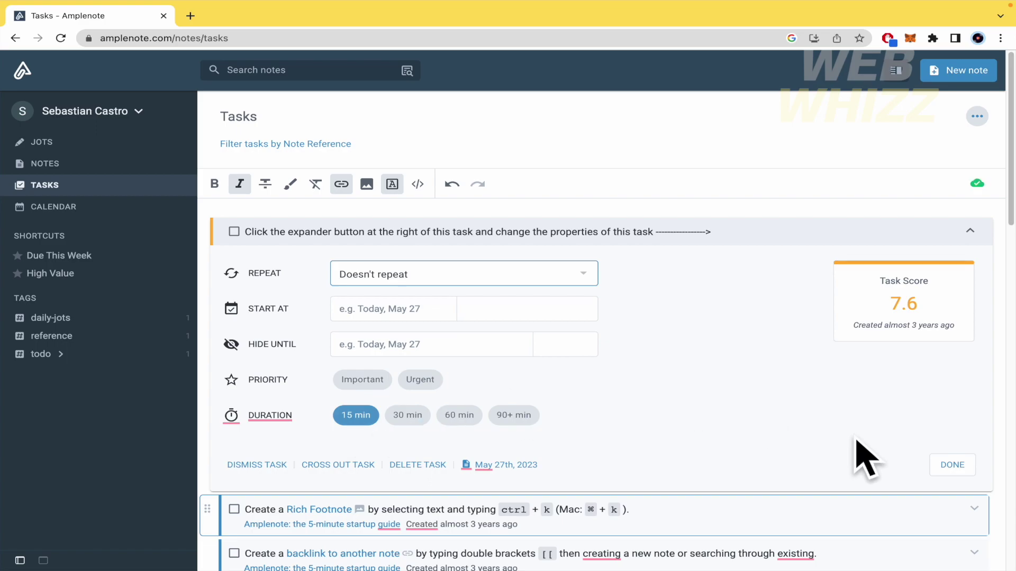
left_click(955, 466)
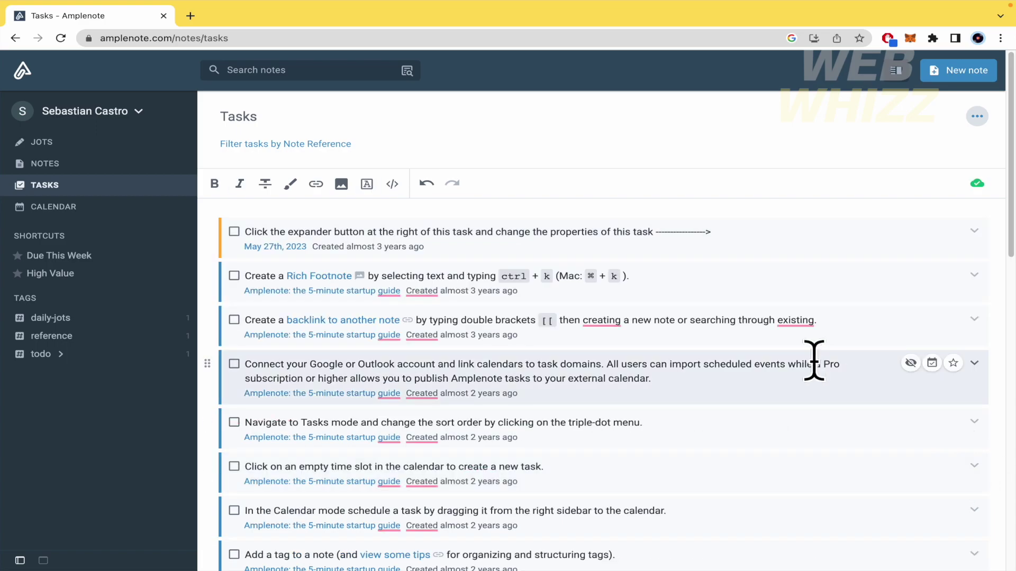
Step: Open the calendar day view and jump to Sunday, May 28, 2023
left_click(118, 205)
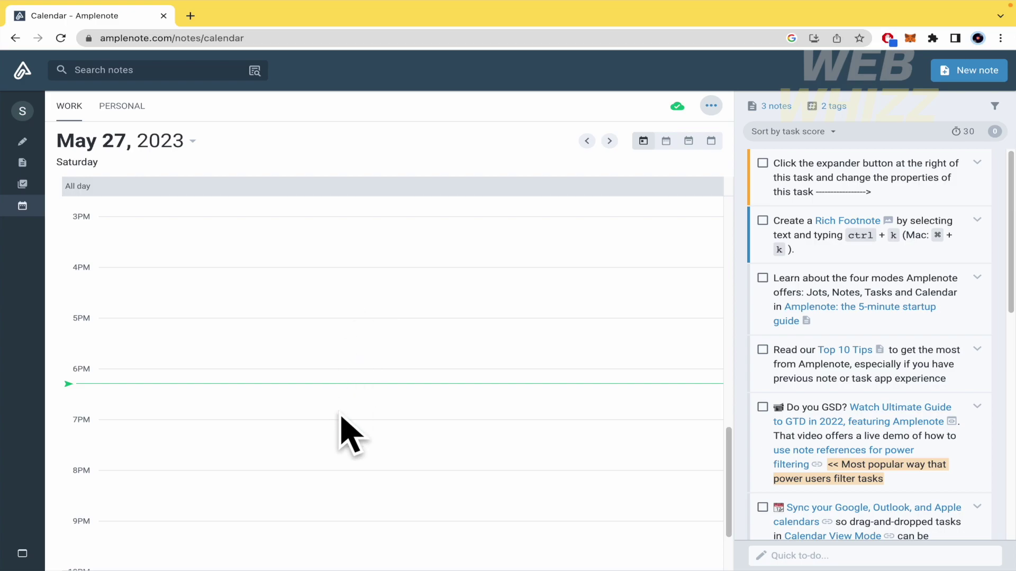
scroll(342, 418, "down", 1)
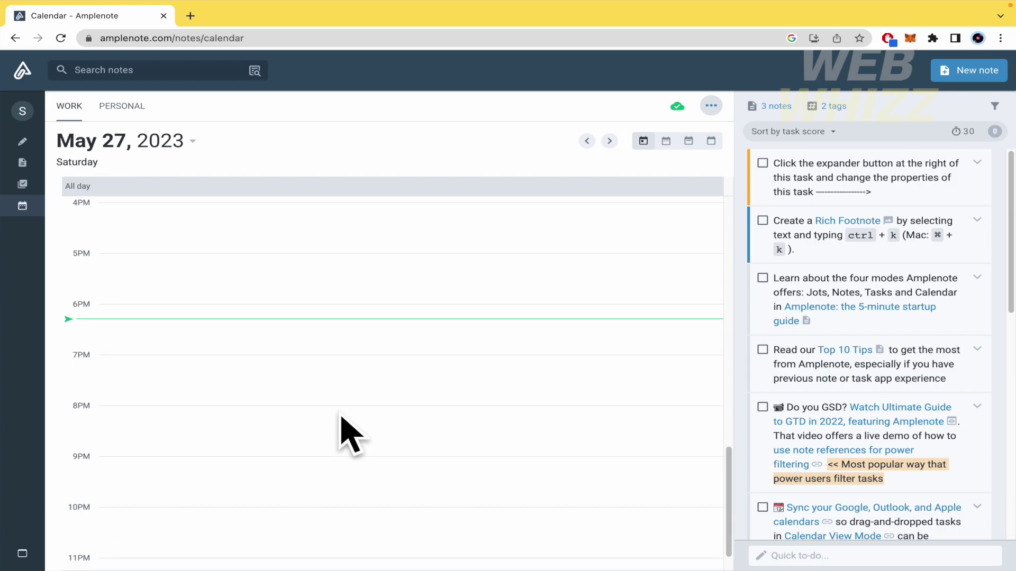
left_click(179, 139)
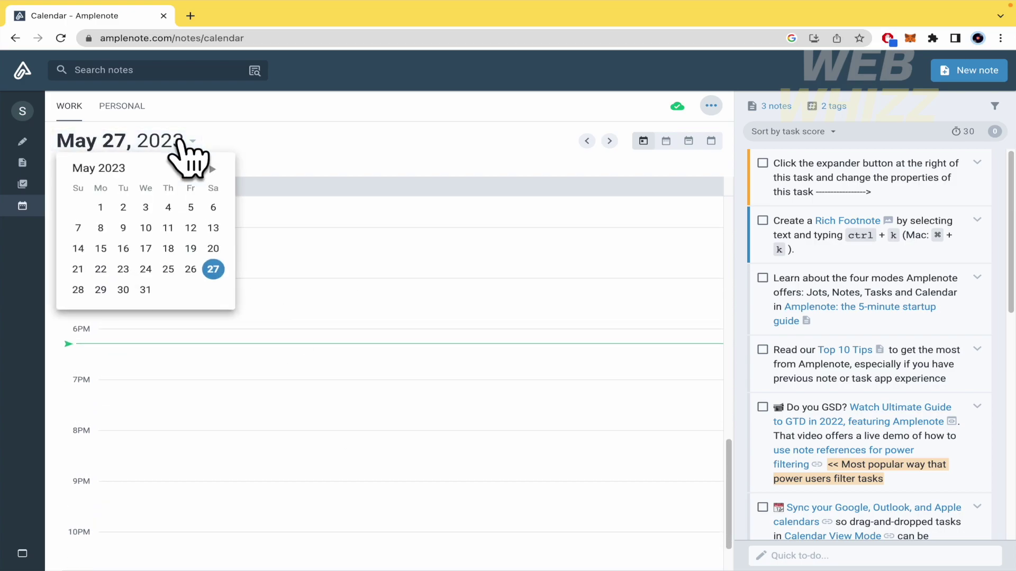
left_click(79, 289)
Step: Drag the 'Learn about the four modes' task onto the day grid, then move it to 4PM
scroll(216, 374, "down", 2)
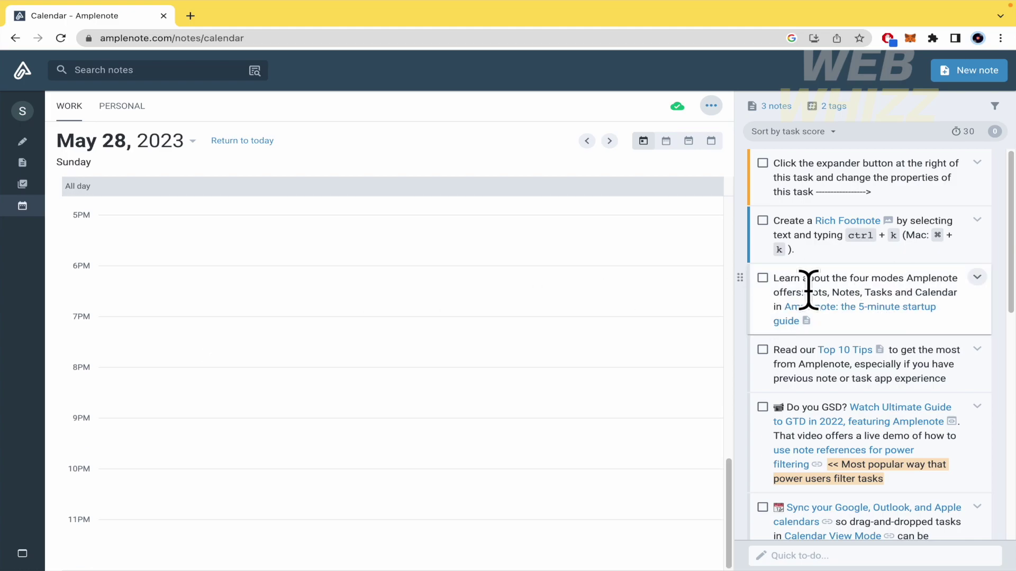
left_click_drag(739, 277, 372, 293)
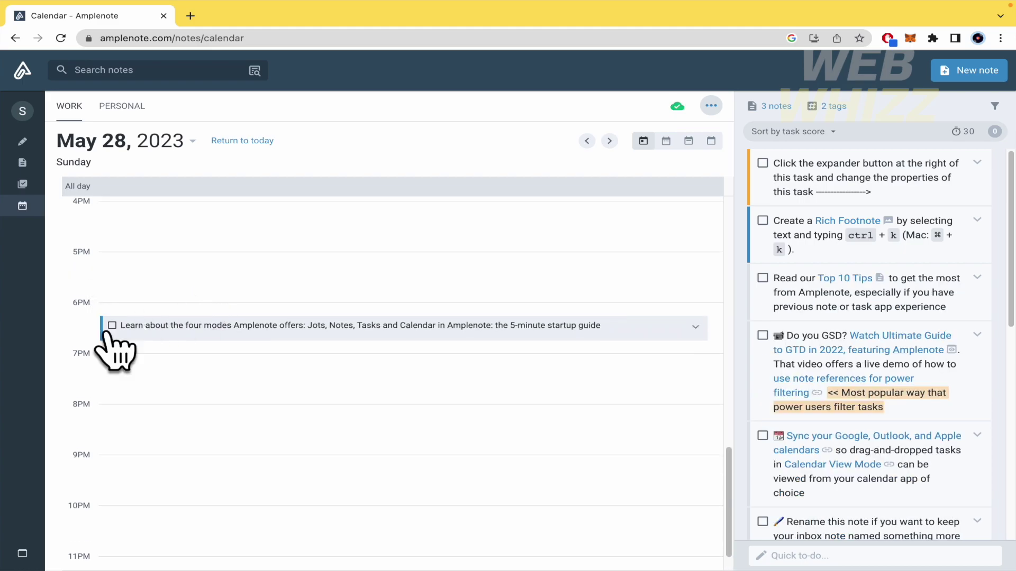
left_click_drag(106, 332, 100, 268)
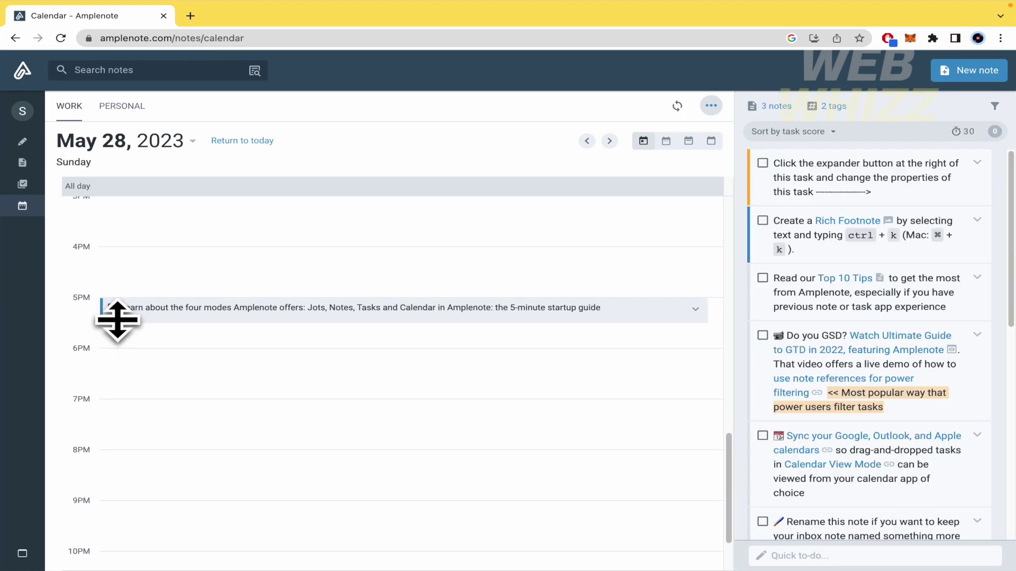
left_click_drag(104, 311, 105, 266)
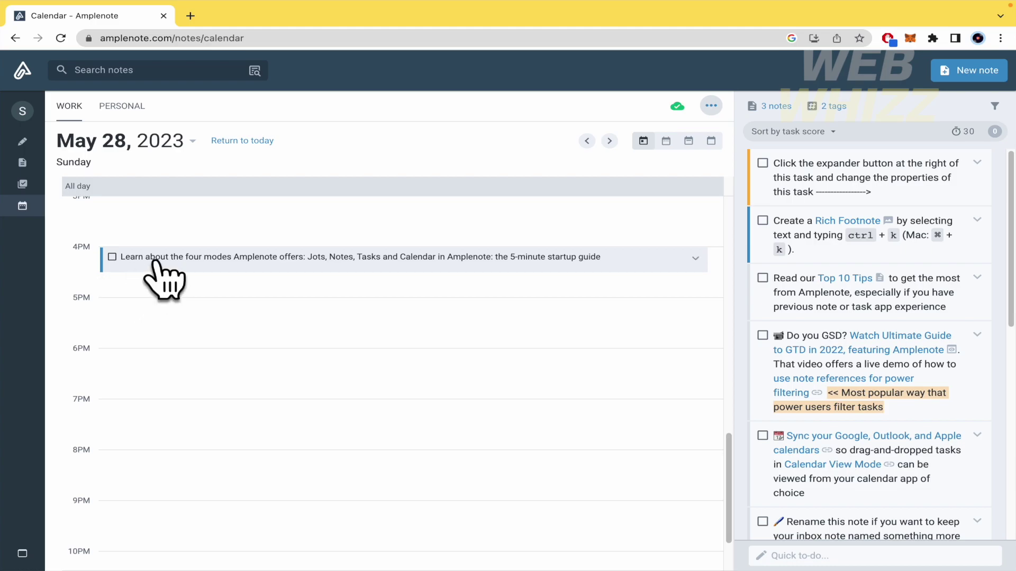
Step: Expand the 'Learn about the four modes' task in Tasks, set its duration to 60 min, and go back to Calendar
left_click(23, 185)
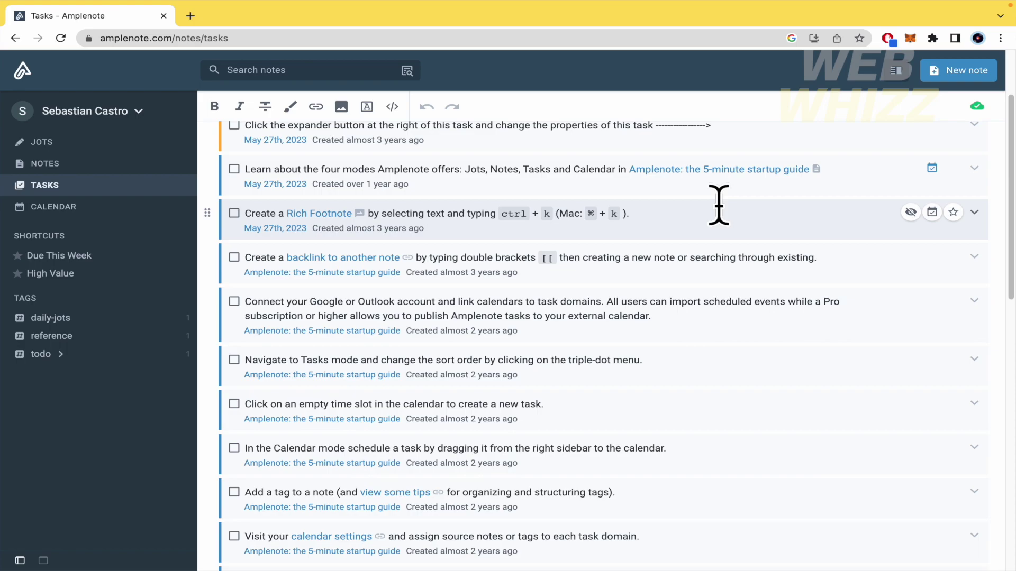
left_click(973, 170)
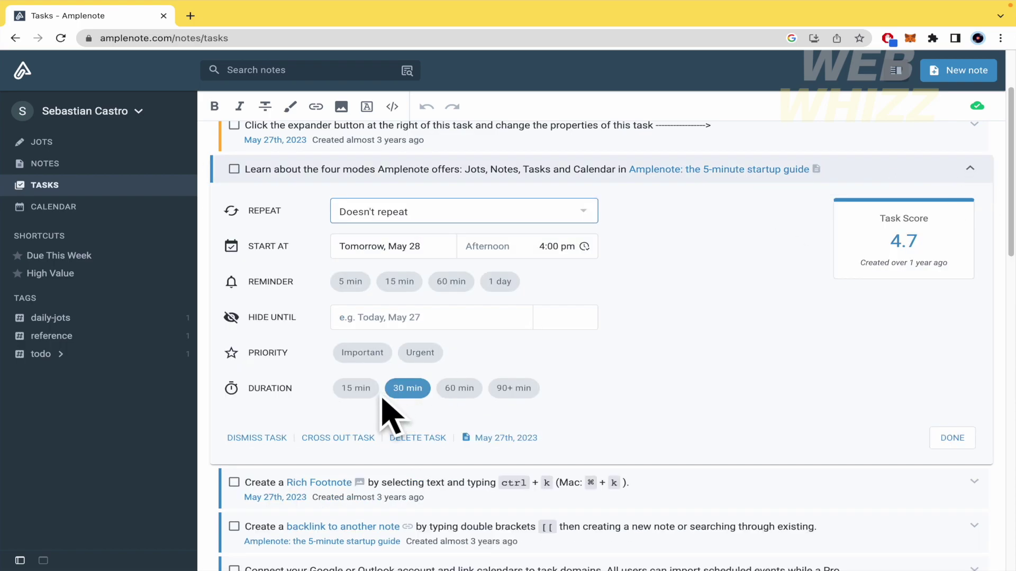
left_click(473, 393)
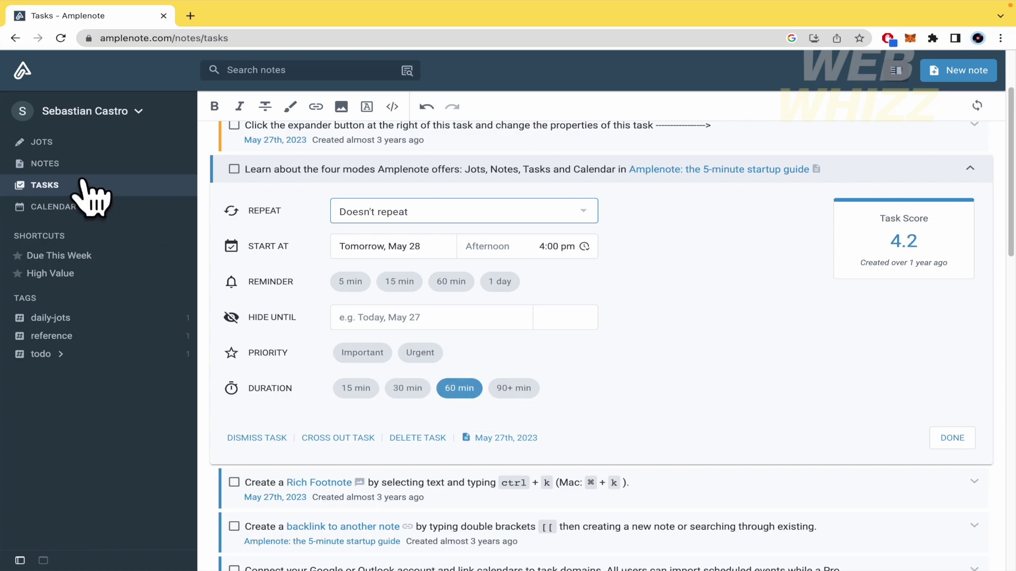
left_click(94, 205)
scroll(177, 279, "down", 15)
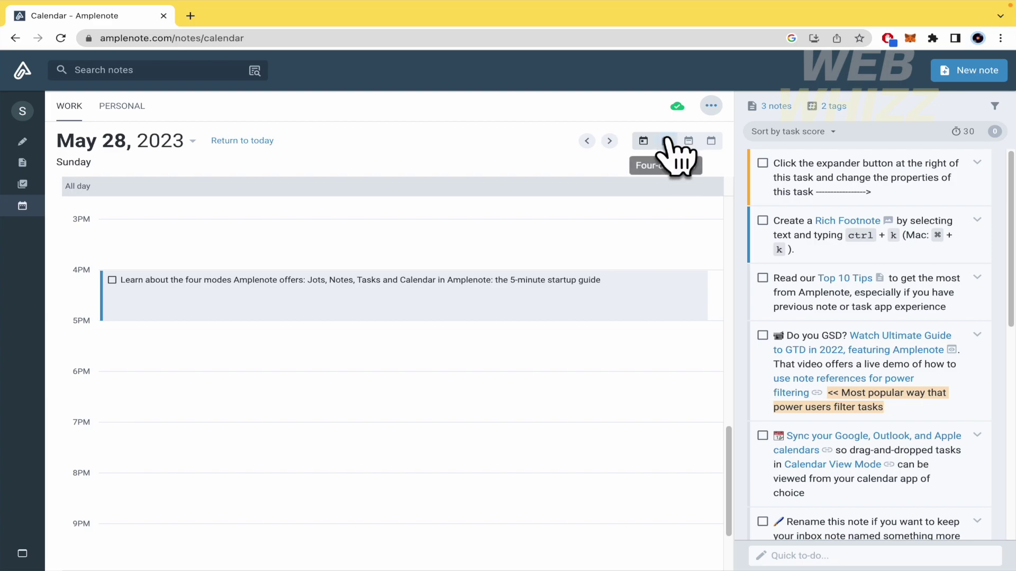
Step: Switch the calendar through the four-day and week views to the May 2023 month view
left_click(667, 144)
scroll(450, 471, "down", 10)
scroll(449, 471, "up", 6)
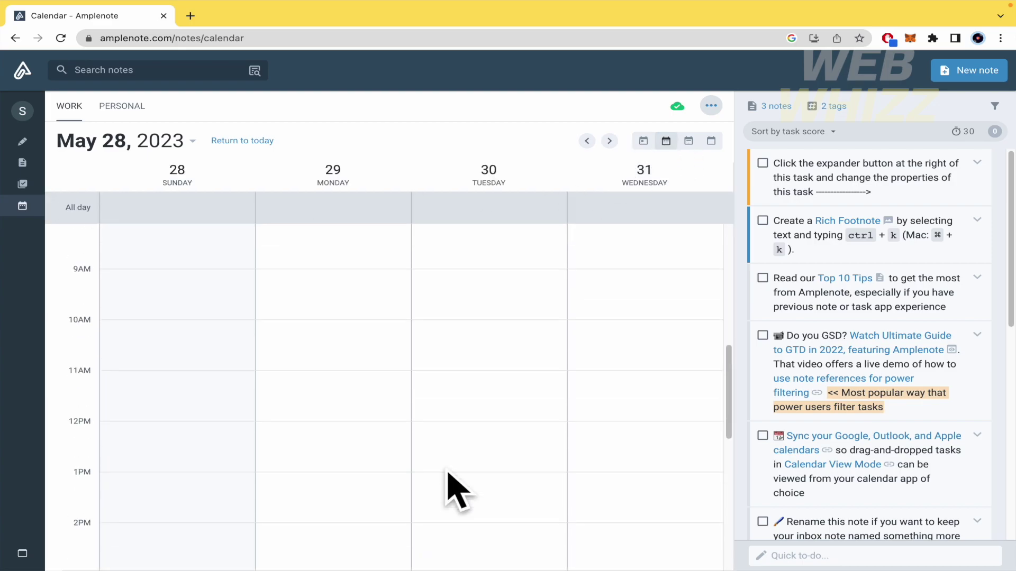
left_click(688, 143)
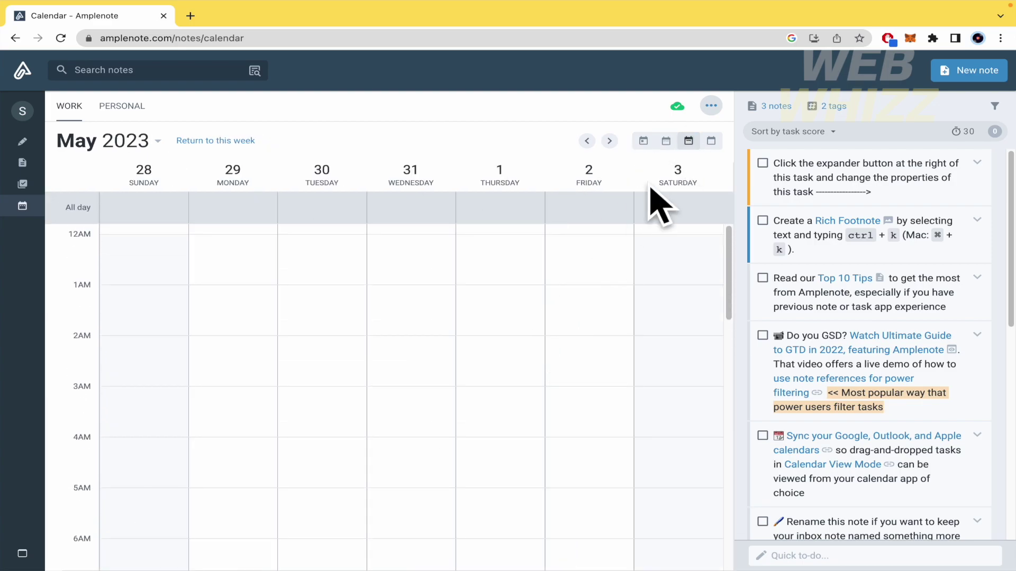
left_click(710, 142)
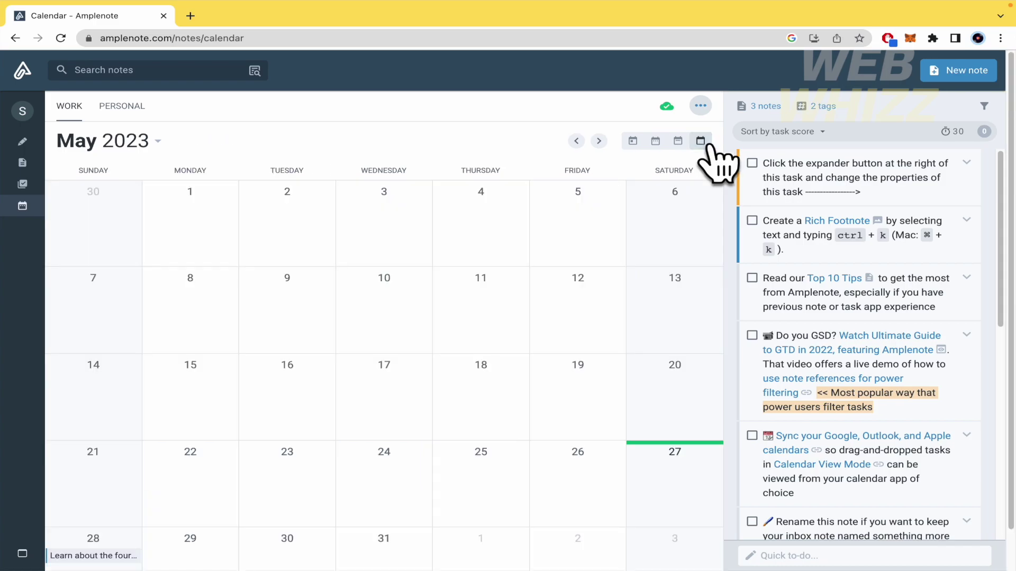
Step: Inspect the WORK calendar's options, noting its open scheduled tasks count, then close the menu
left_click(700, 107)
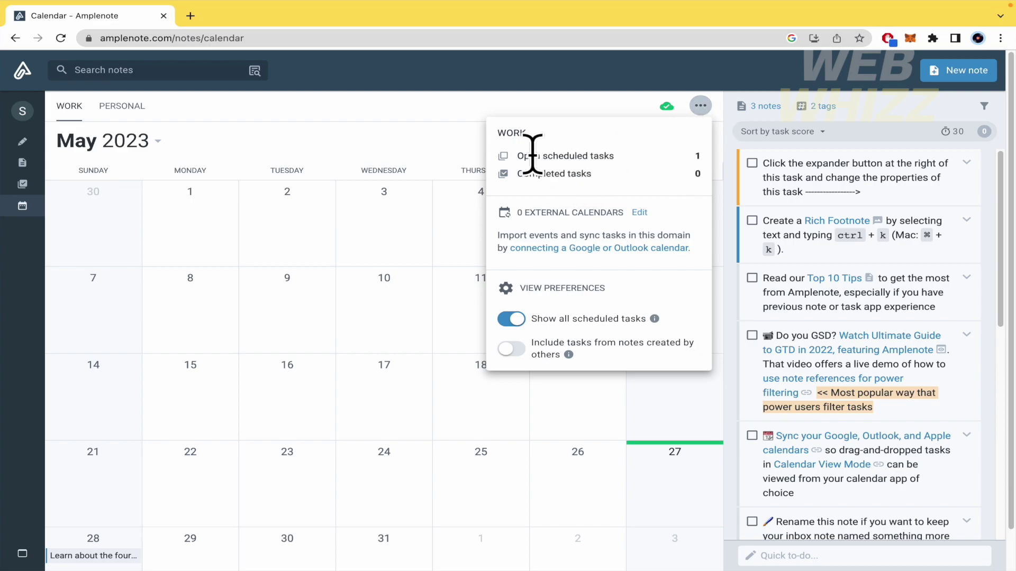
left_click_drag(518, 156, 575, 156)
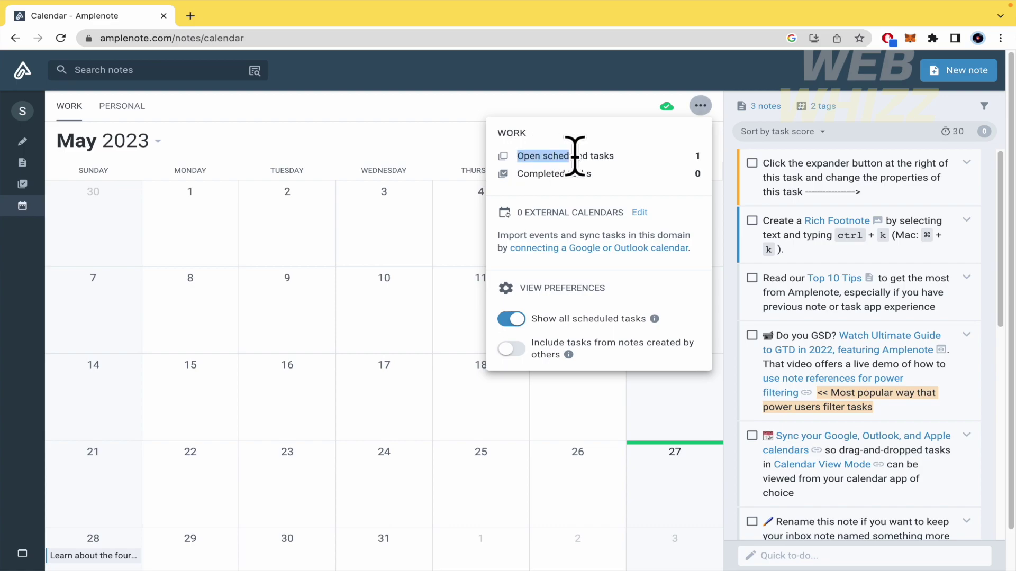
left_click(658, 156)
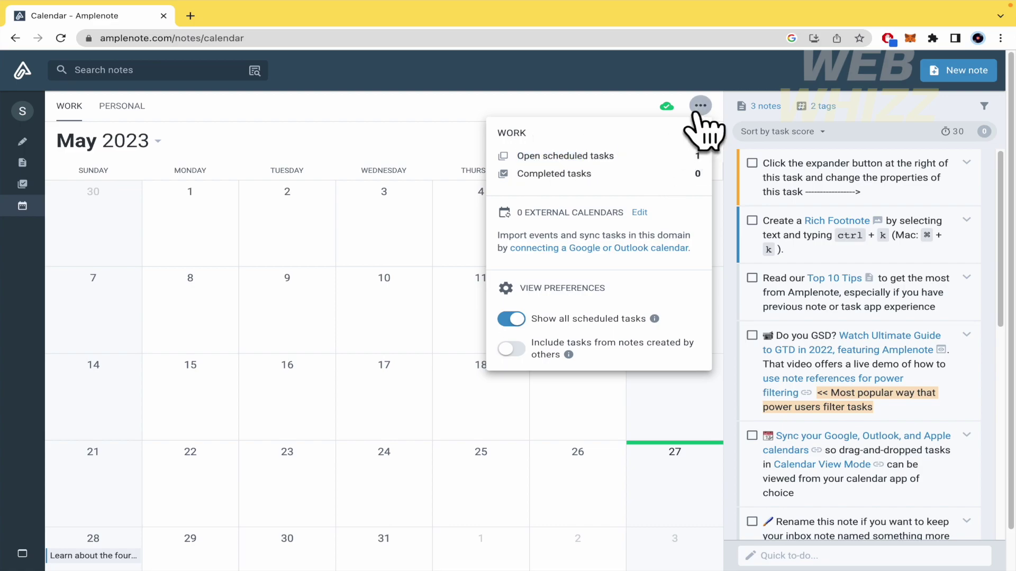
left_click(701, 105)
left_click(700, 106)
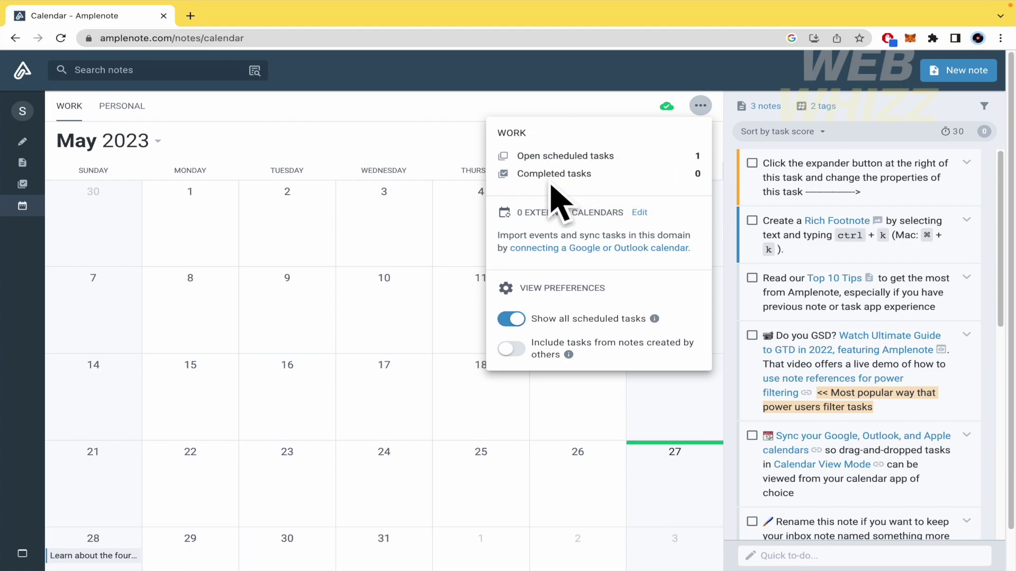
left_click(702, 105)
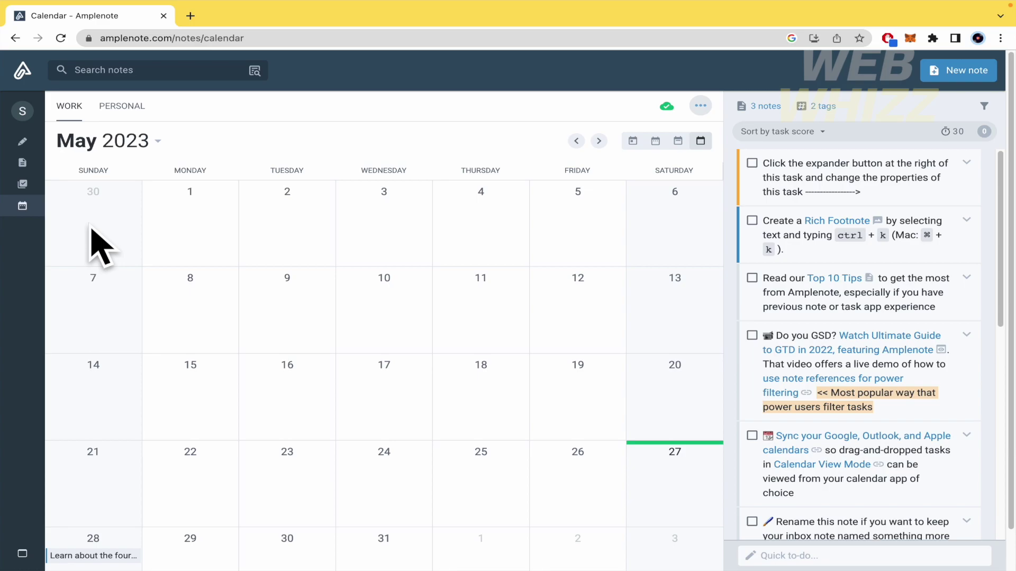
Step: Open the May 26th, 2023 note from the list of all notes
left_click(23, 143)
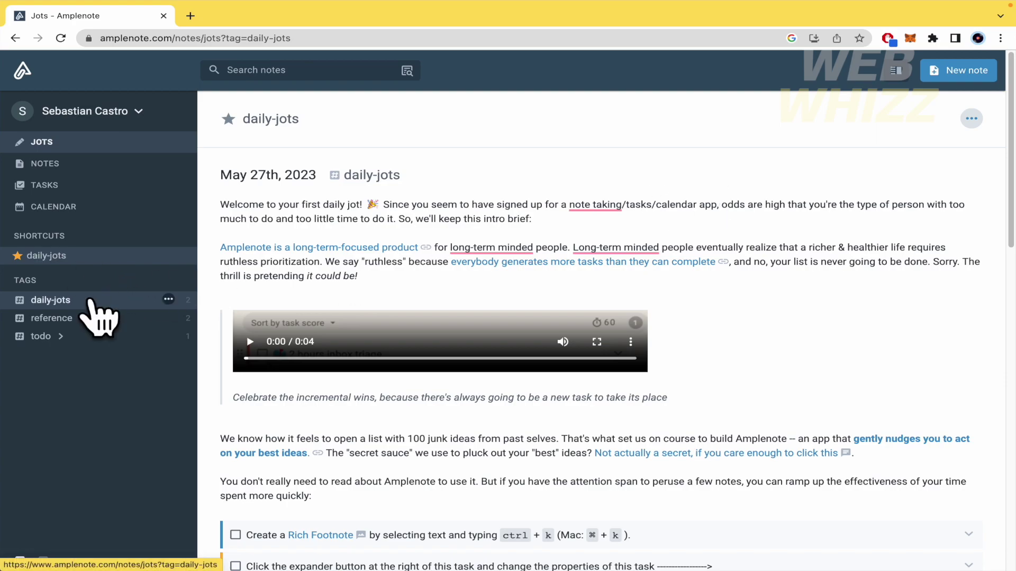
left_click(80, 164)
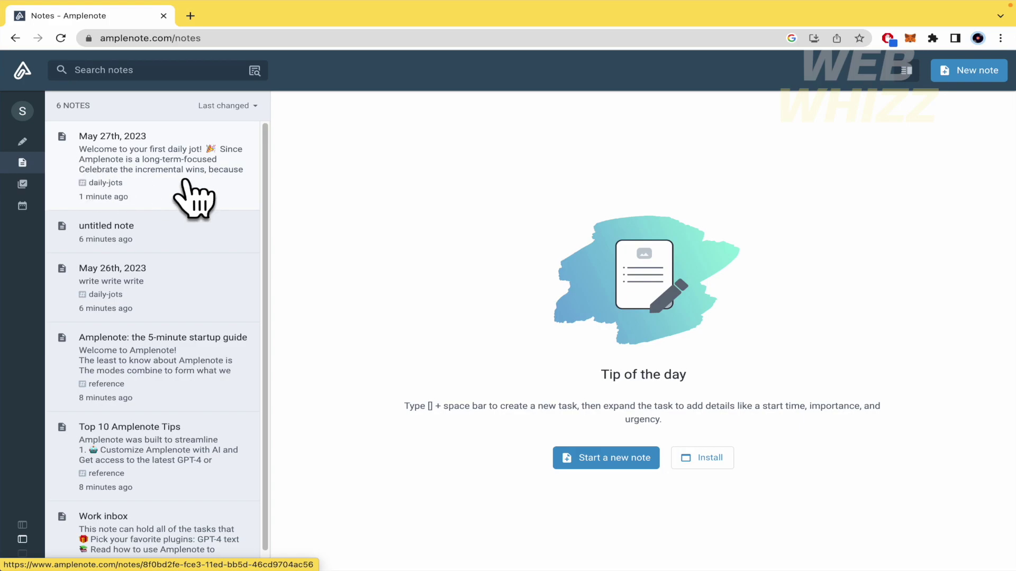
left_click(169, 296)
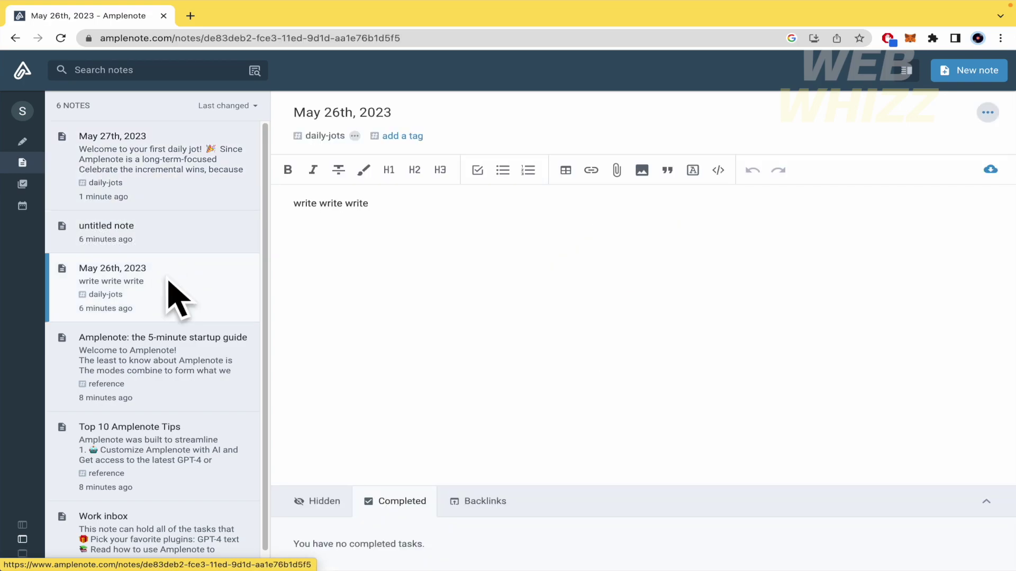
Step: Add the student and independence-day tags next to the existing daily-jots tag
left_click(319, 137)
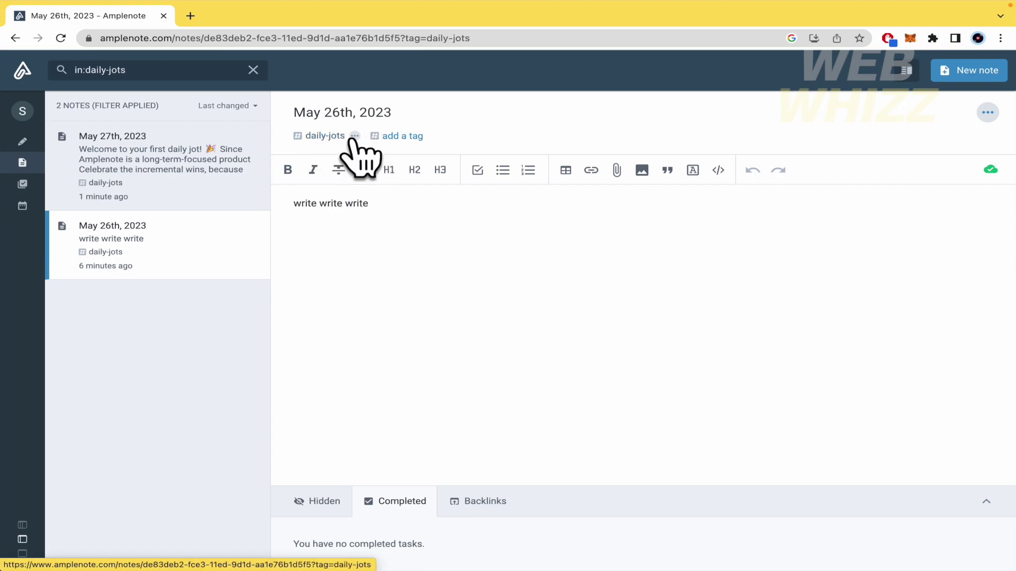
left_click(391, 136)
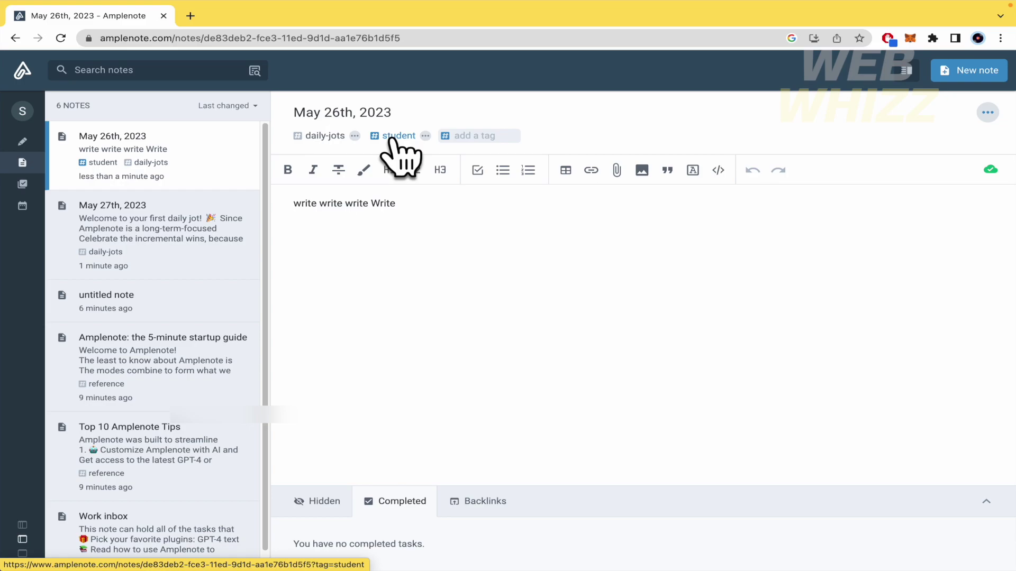
left_click(477, 136)
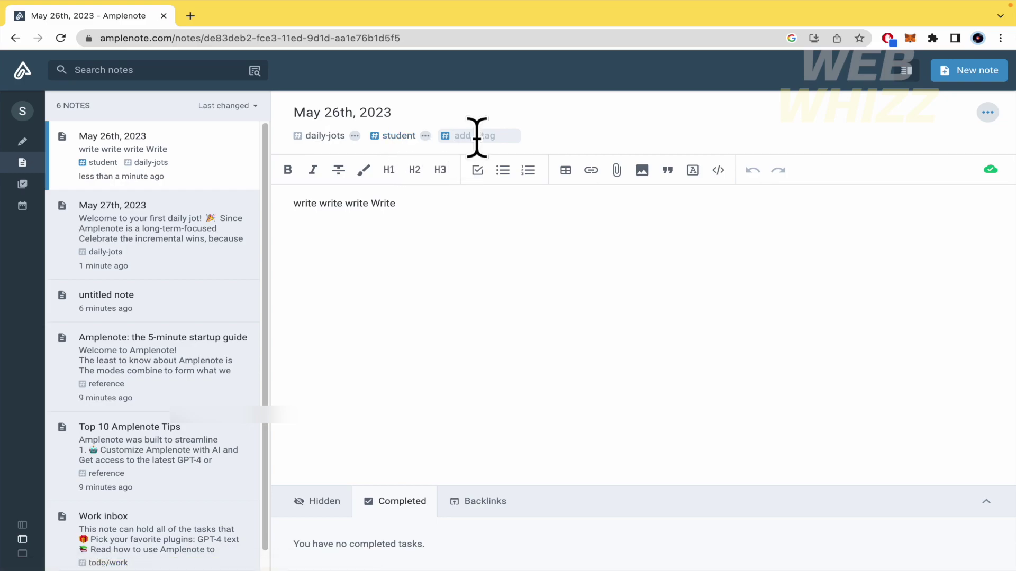
type("independence")
type("-day")
key("Return")
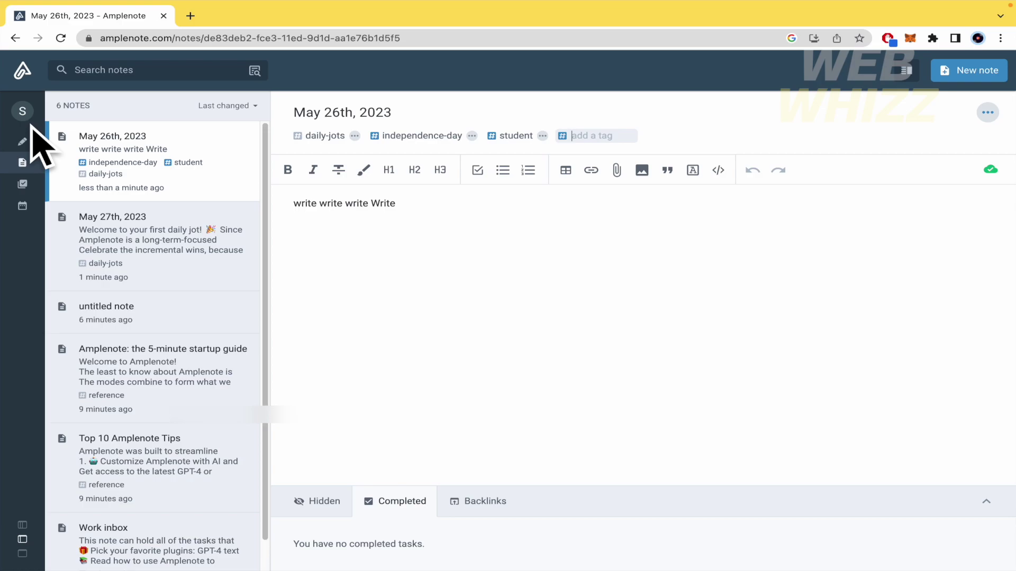
Step: In Jots, view the student tag, then the independence-day tag listing the May 26th jot
left_click(24, 141)
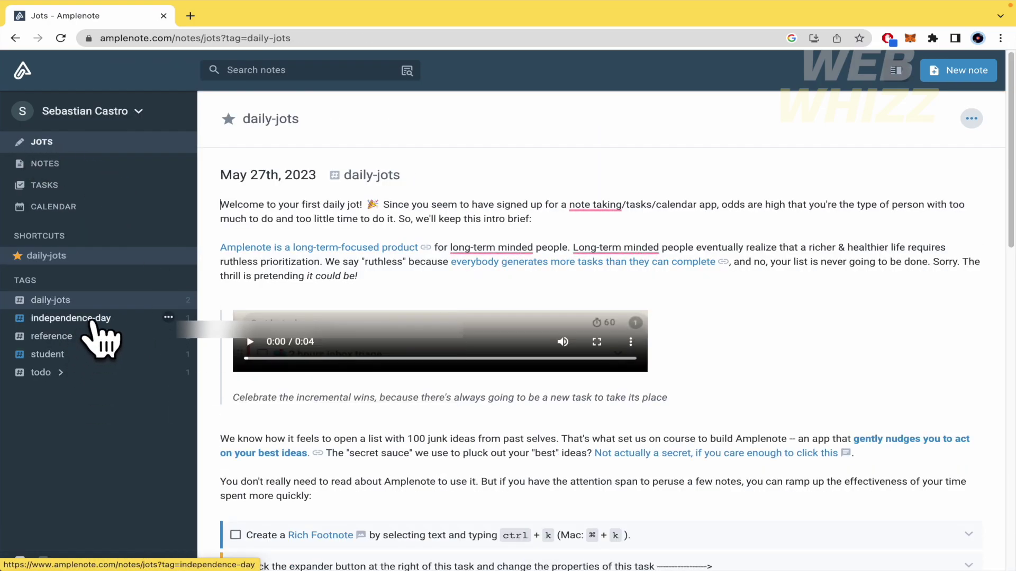
left_click(121, 354)
left_click(109, 318)
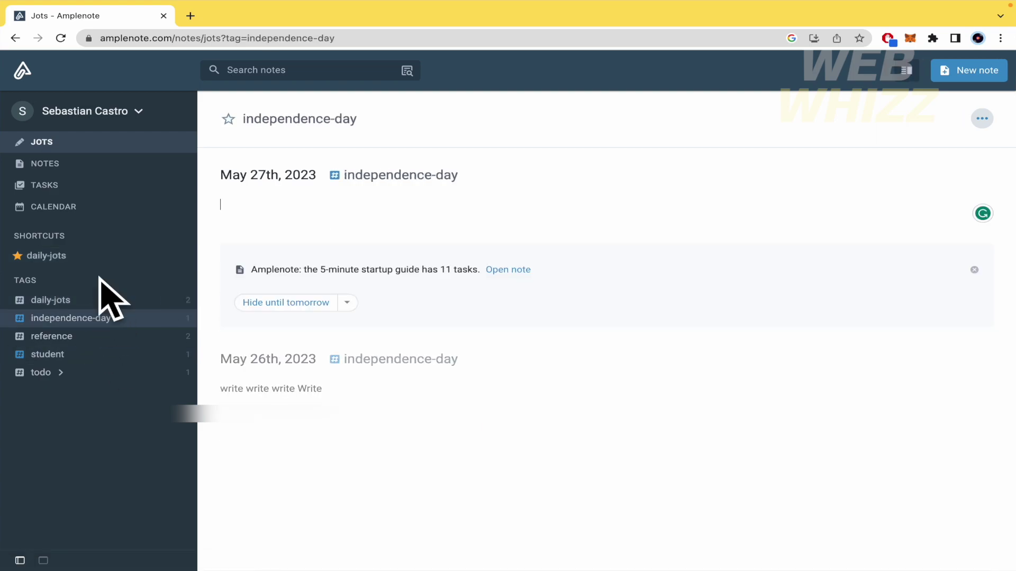